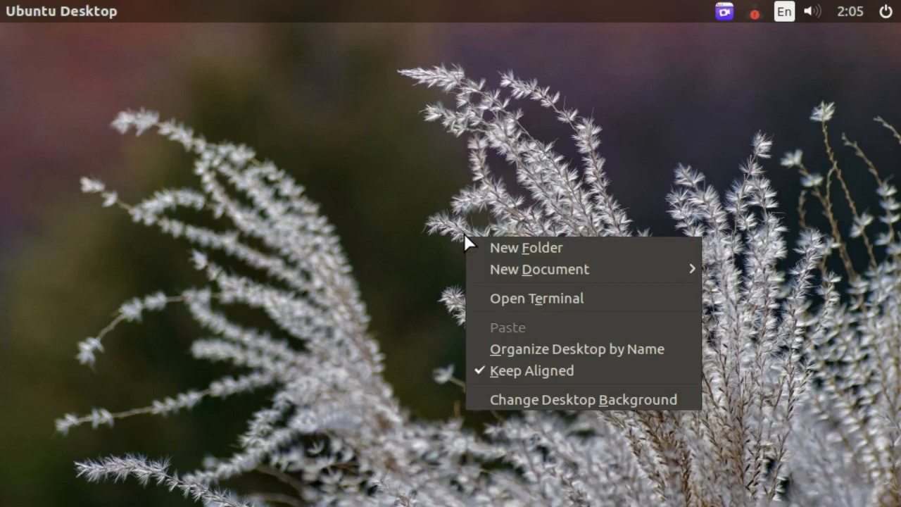
# Step: Set the night-city wallpaper as the desktop background and return to the desktop
pyautogui.click(499, 400)
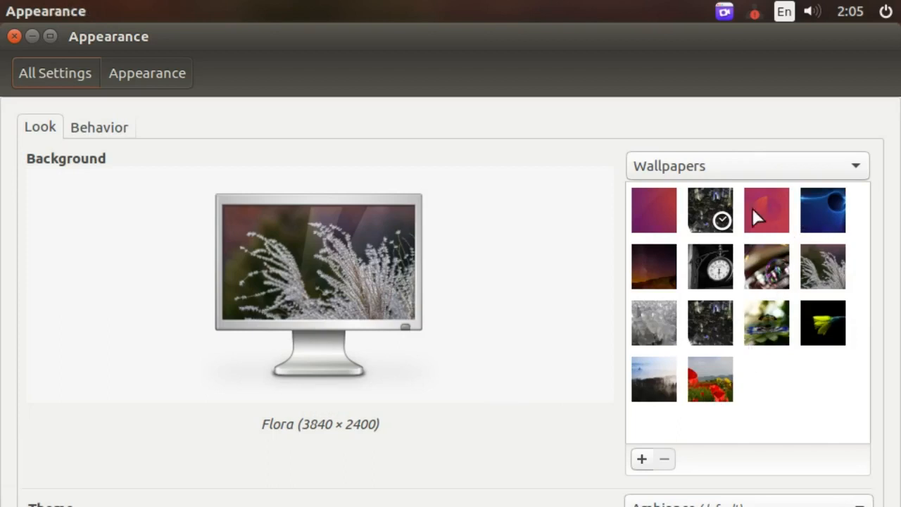
pyautogui.click(725, 220)
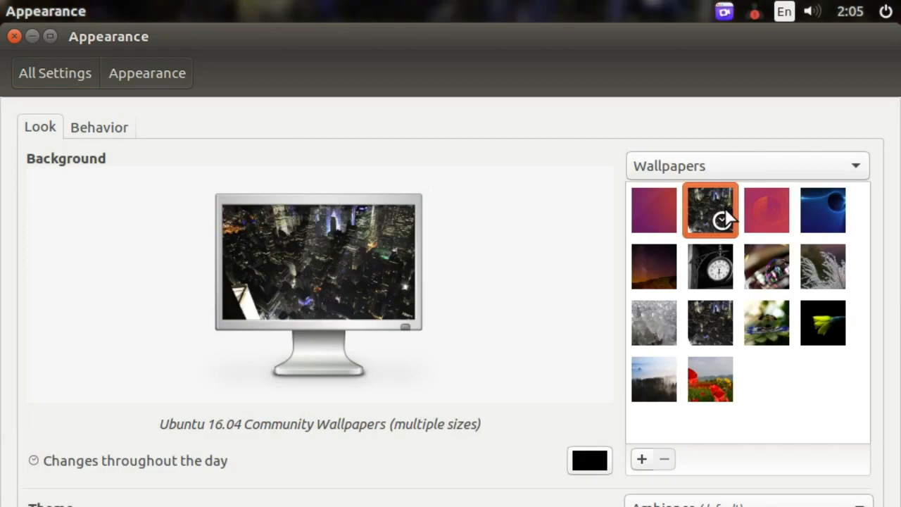
pyautogui.press('super+d')
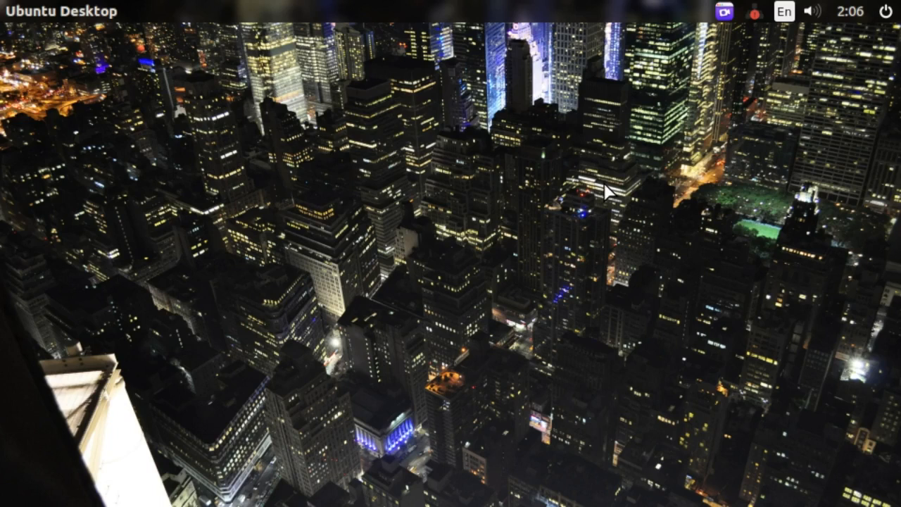
# Step: Launch Excel via the 'excel' search and review the TEKS, ANGKA, WAKTU and TANGGAL entries
pyautogui.press('super')
pyautogui.write('excel')
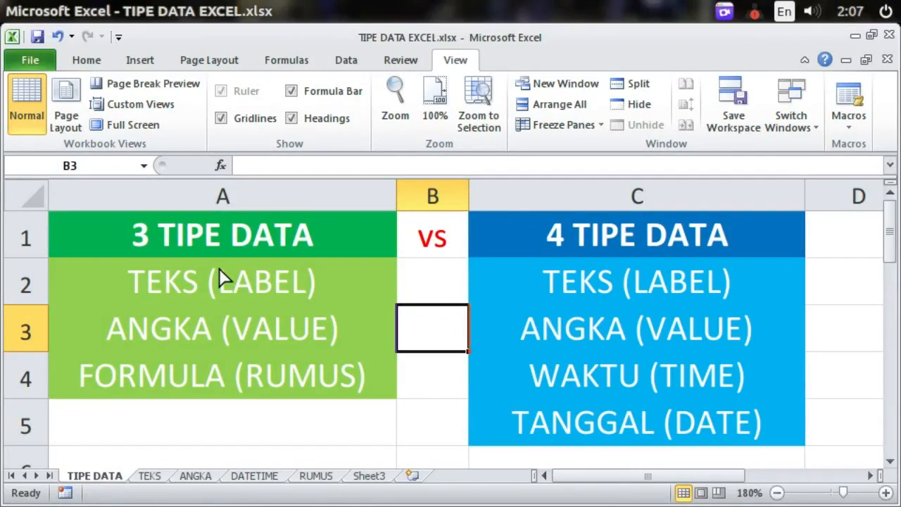
pyautogui.moveTo(515, 274); pyautogui.dragTo(550, 328)
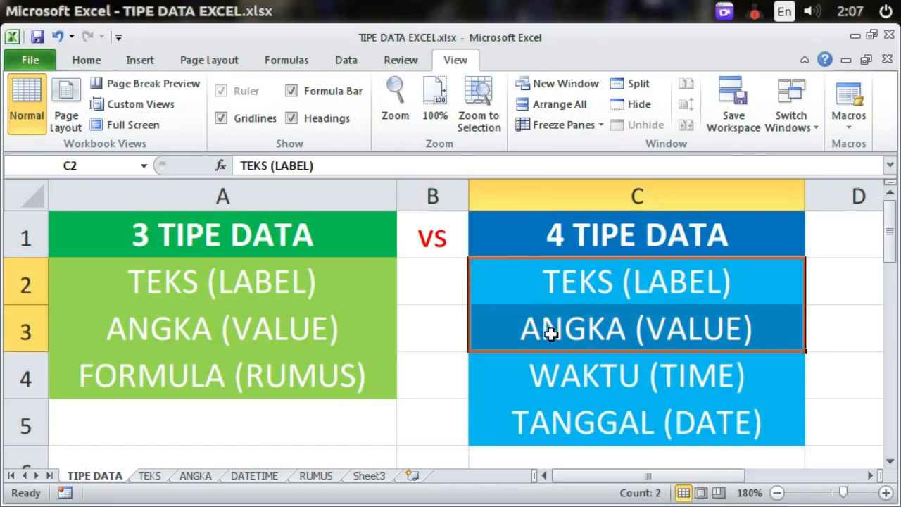
pyautogui.click(567, 369)
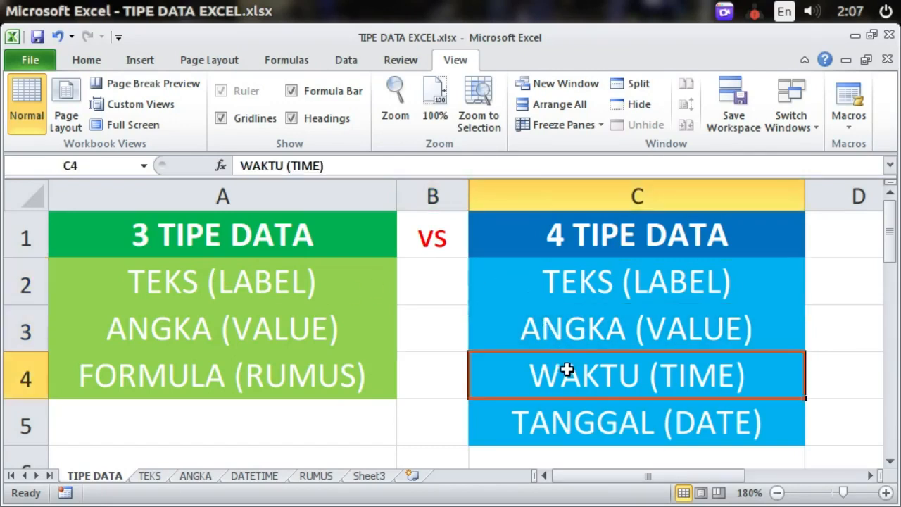
pyautogui.click(634, 418)
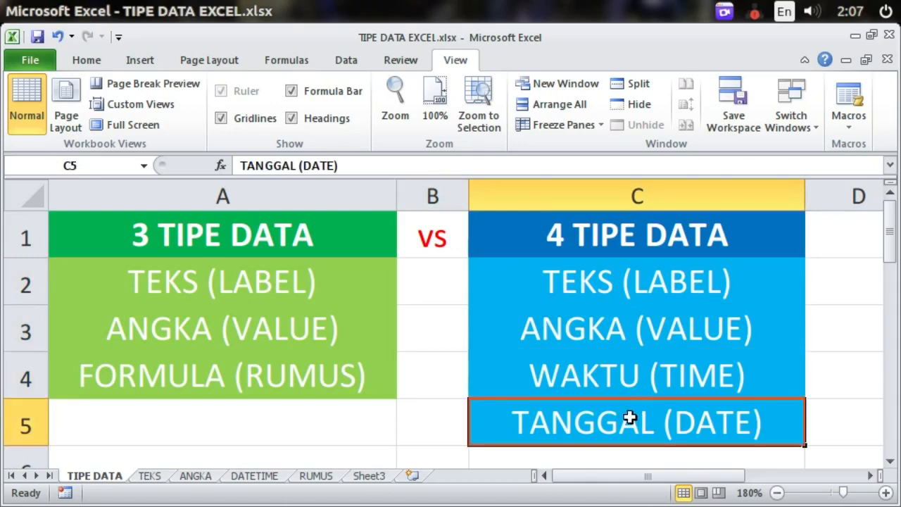
pyautogui.click(821, 387)
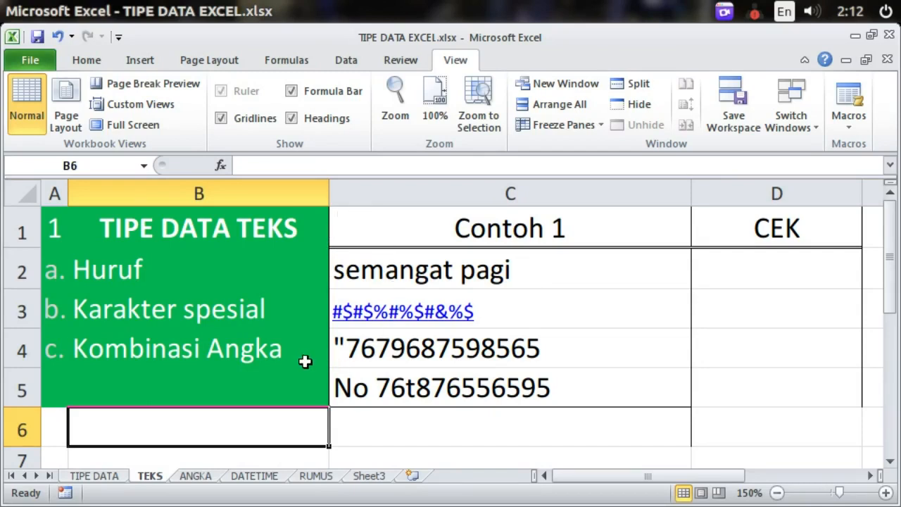
# Step: Insert a blank row 5 on the TEKS sheet, shifting No 76t876556595 down to C6
pyautogui.rightClick(21, 392)
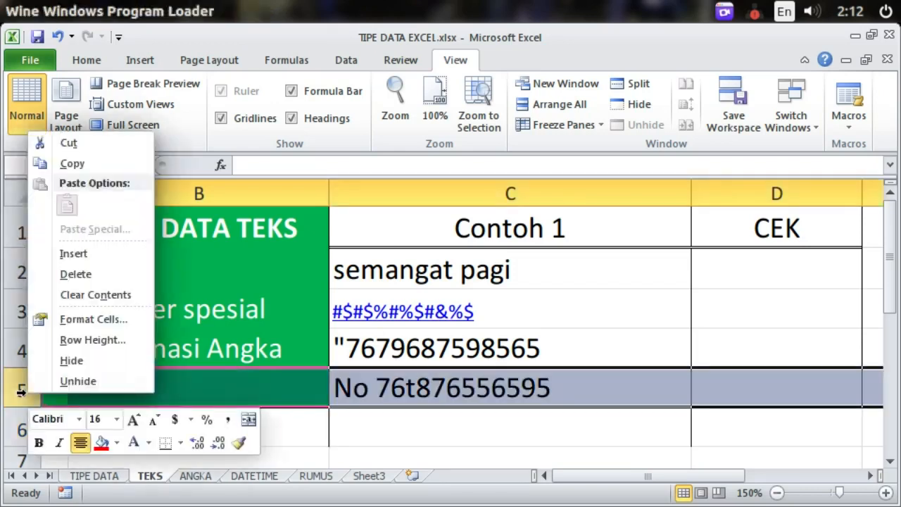
pyautogui.click(82, 257)
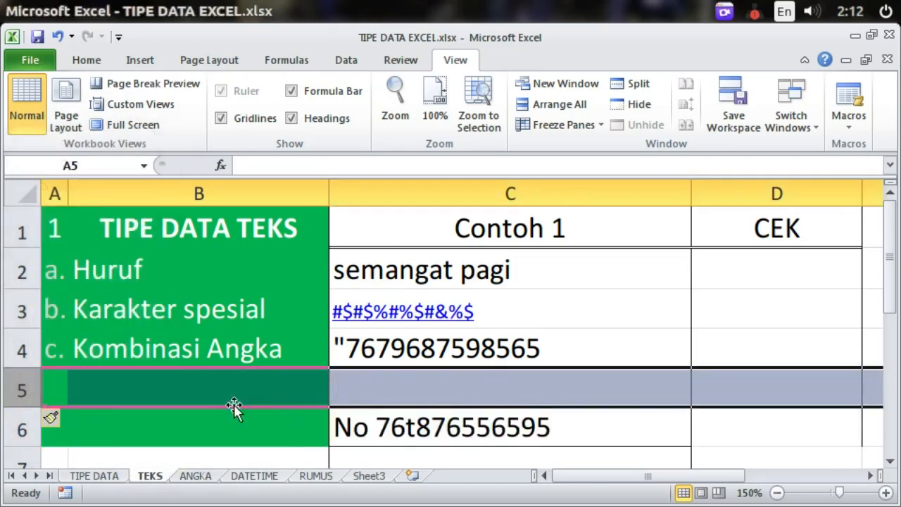
pyautogui.click(385, 423)
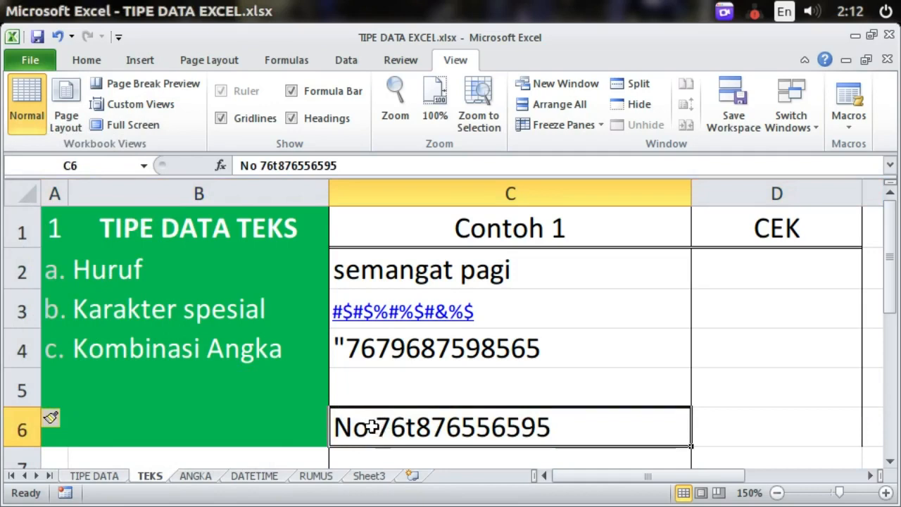
pyautogui.click(411, 385)
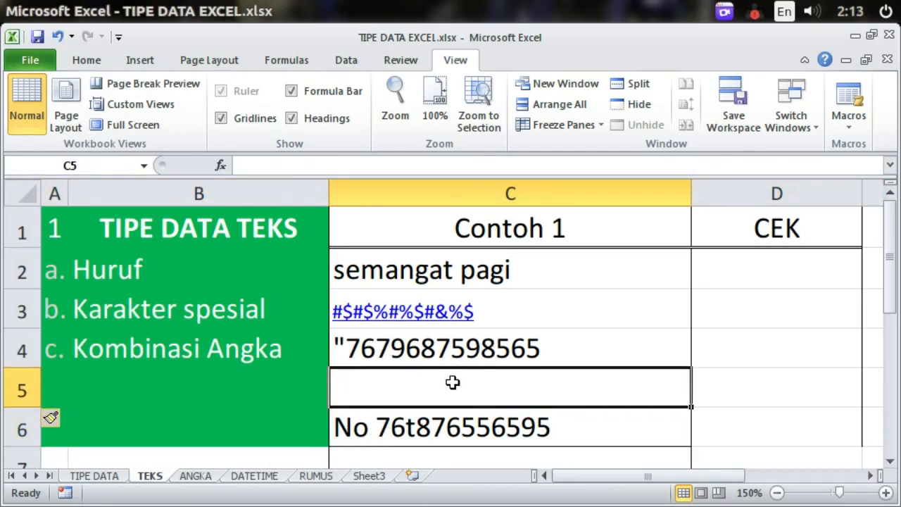
# Step: Inspect the quoted number in C4 in edit mode, leaving it unchanged
pyautogui.click(389, 352)
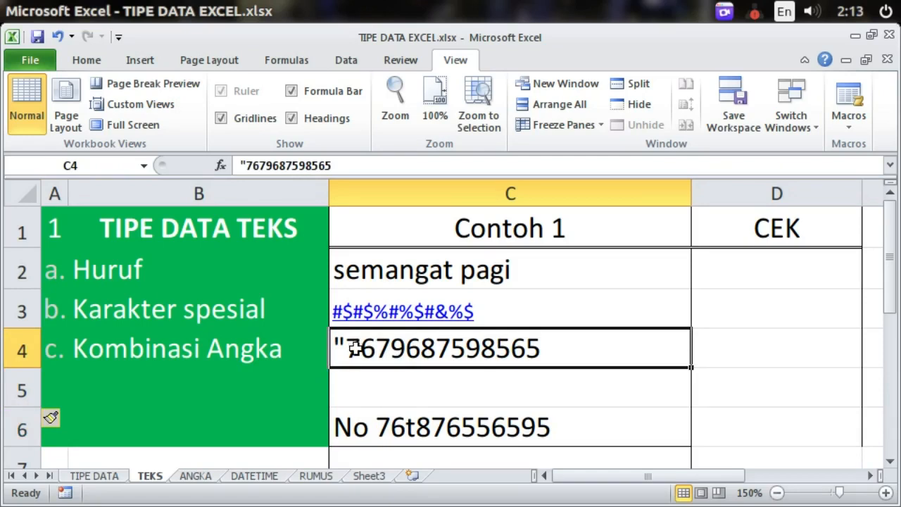
pyautogui.press('F2')
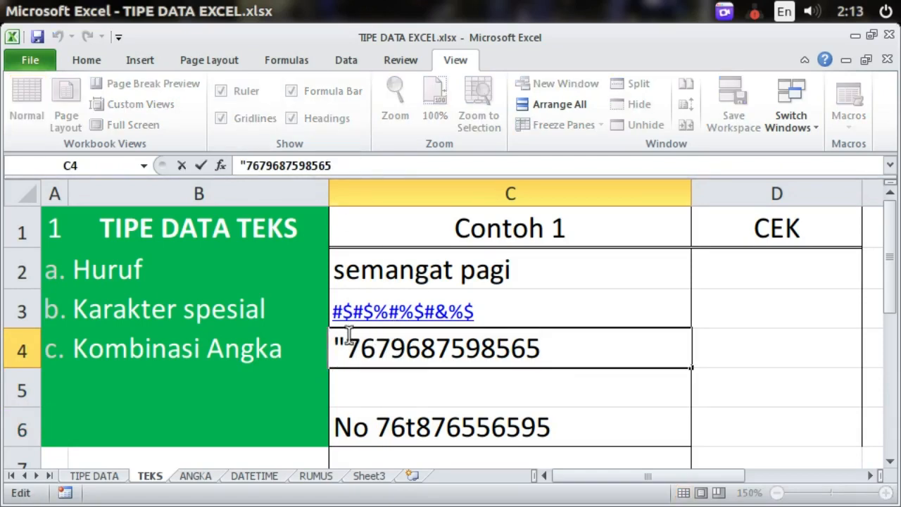
pyautogui.doubleClick(397, 348)
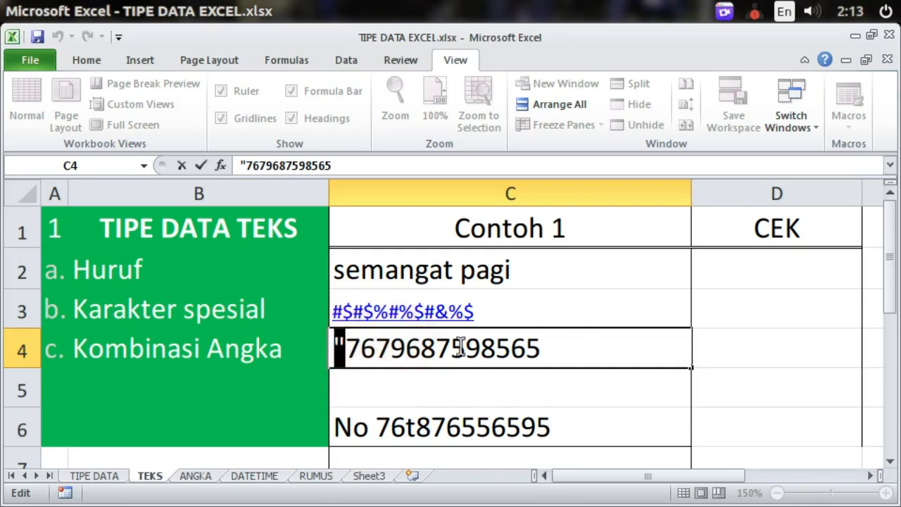
pyautogui.click(468, 392)
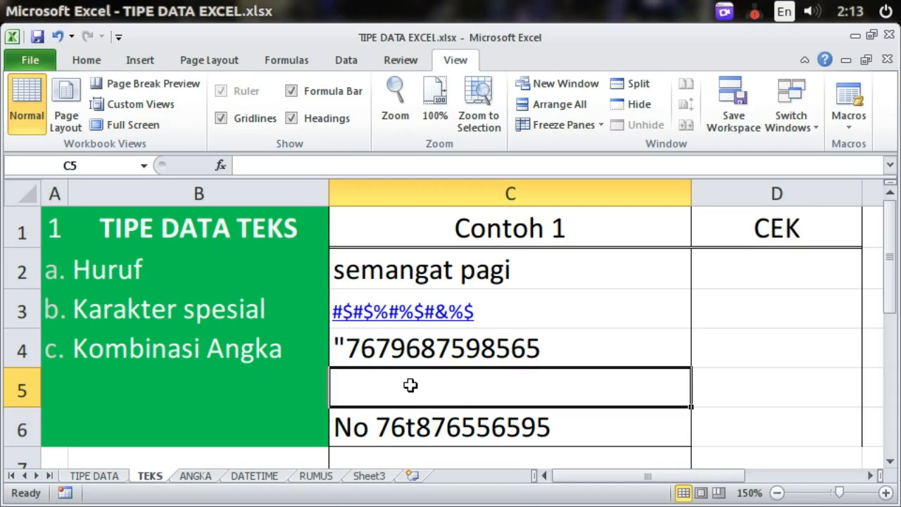
pyautogui.rightClick(24, 386)
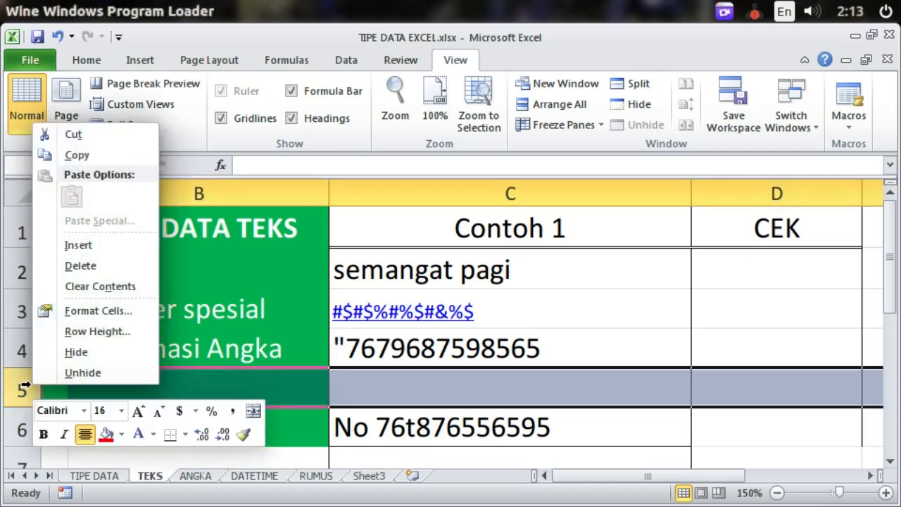
pyautogui.click(464, 380)
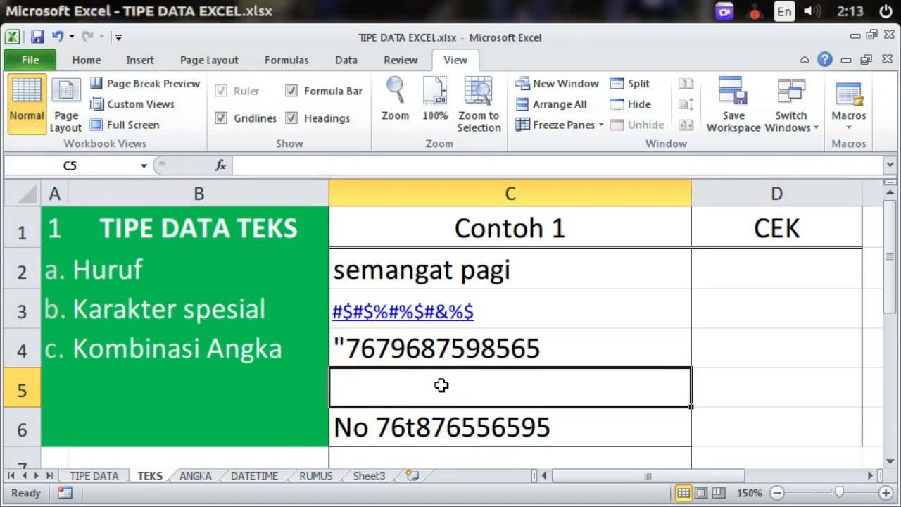
pyautogui.press('Return')
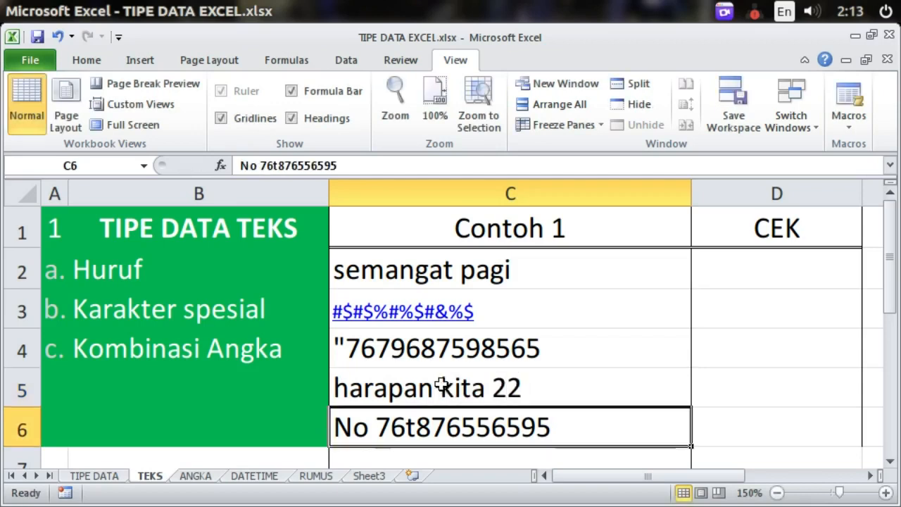
# Step: Review cells C4 and C5 with the Home formatting options shown
pyautogui.click(357, 384)
pyautogui.click(344, 383)
pyautogui.click(447, 350)
pyautogui.click(450, 386)
pyautogui.click(86, 60)
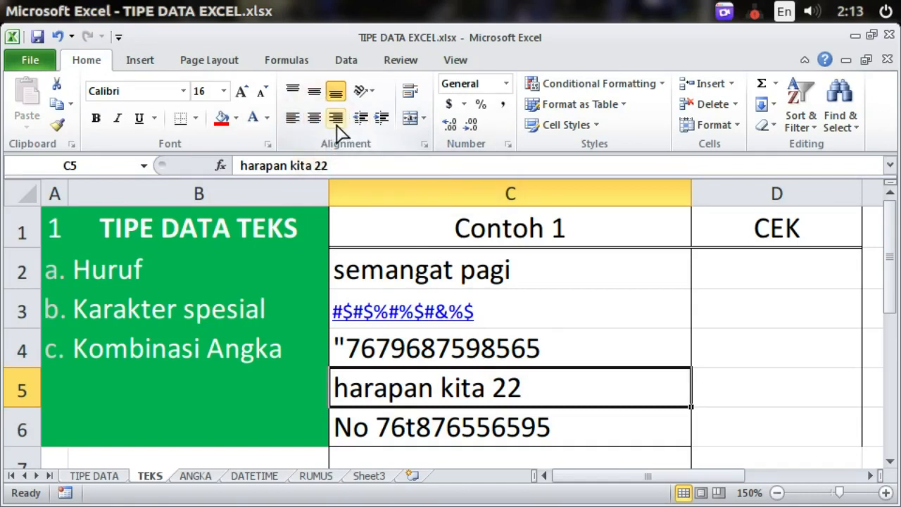
pyautogui.click(562, 360)
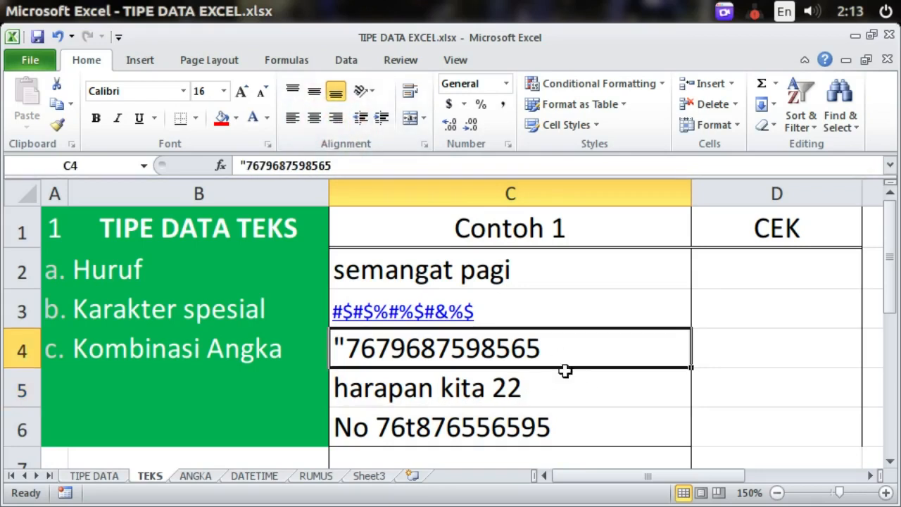
pyautogui.click(576, 391)
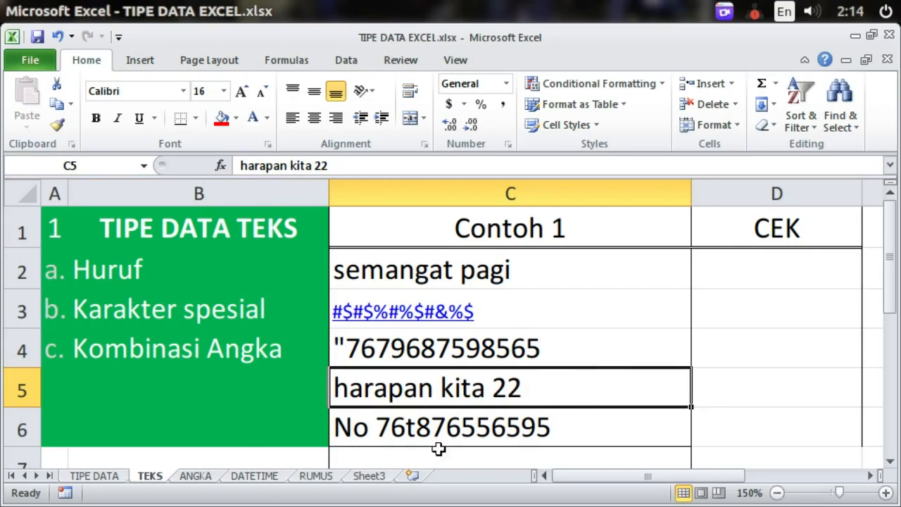
pyautogui.click(100, 425)
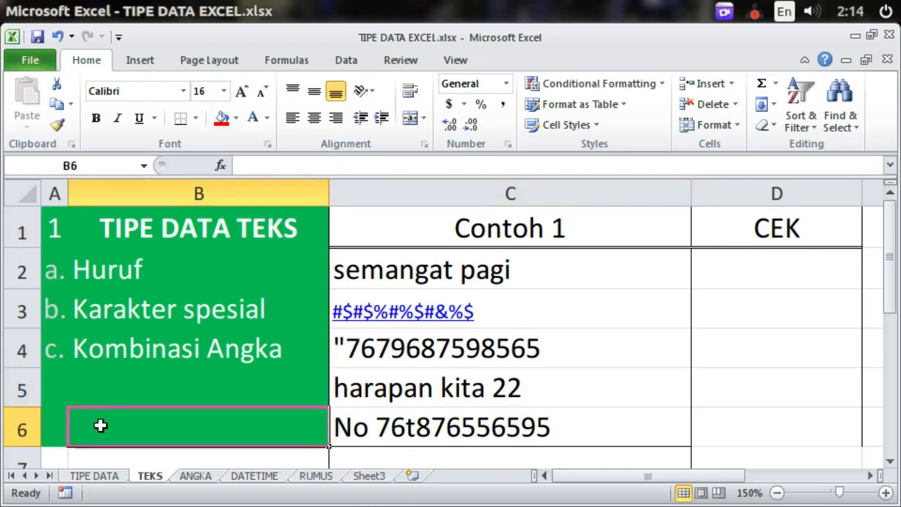
pyautogui.write('=')
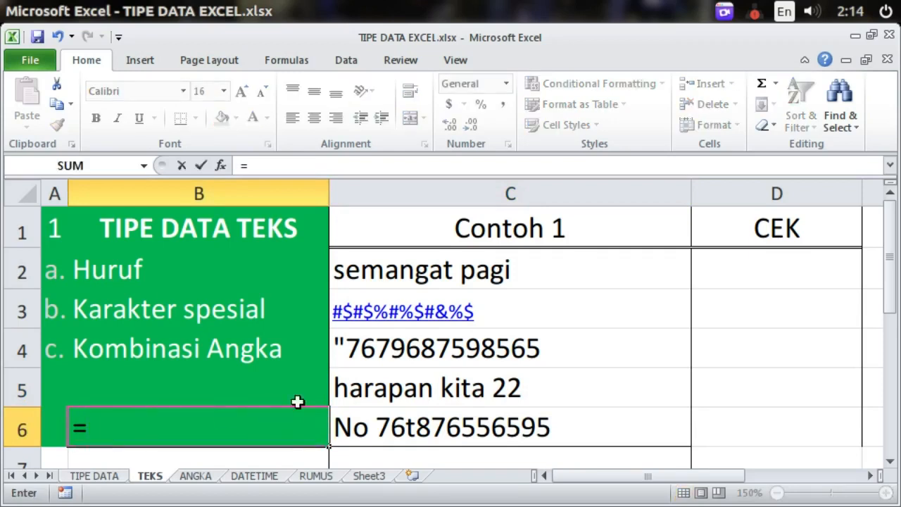
pyautogui.click(415, 389)
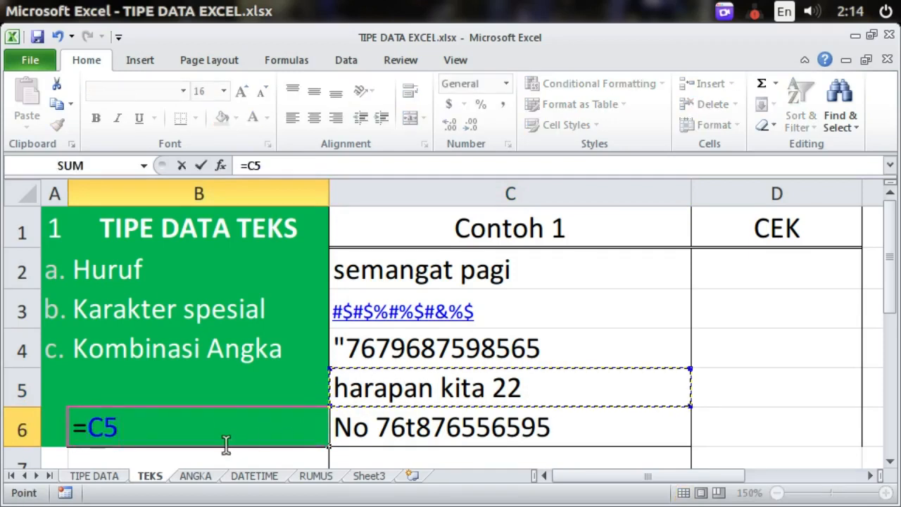
pyautogui.write('*')
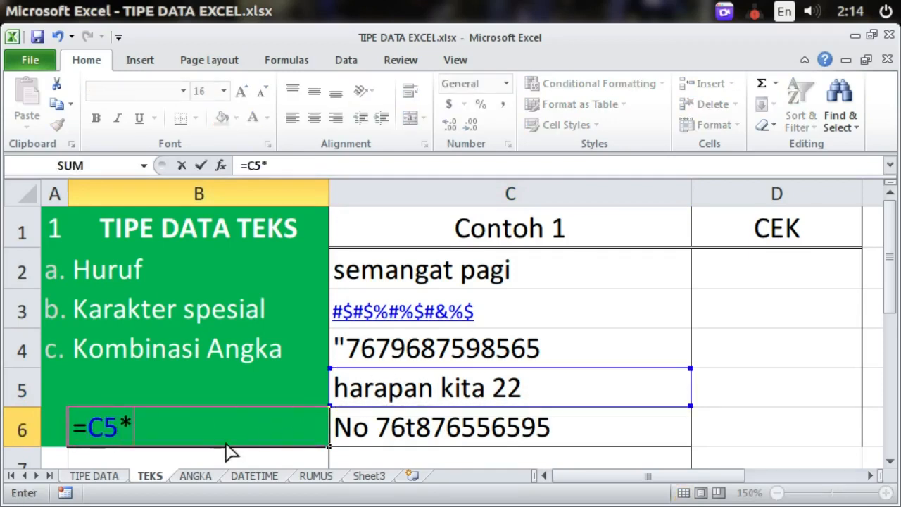
pyautogui.click(391, 429)
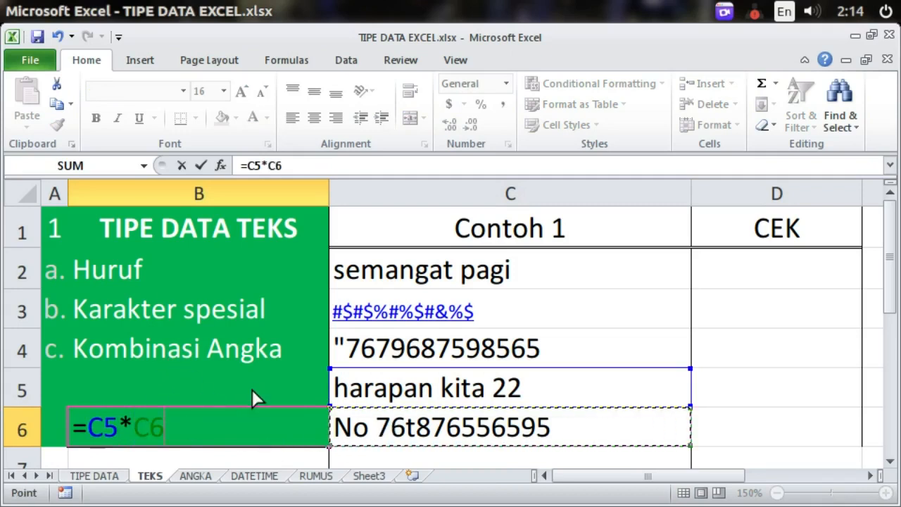
pyautogui.press('Return')
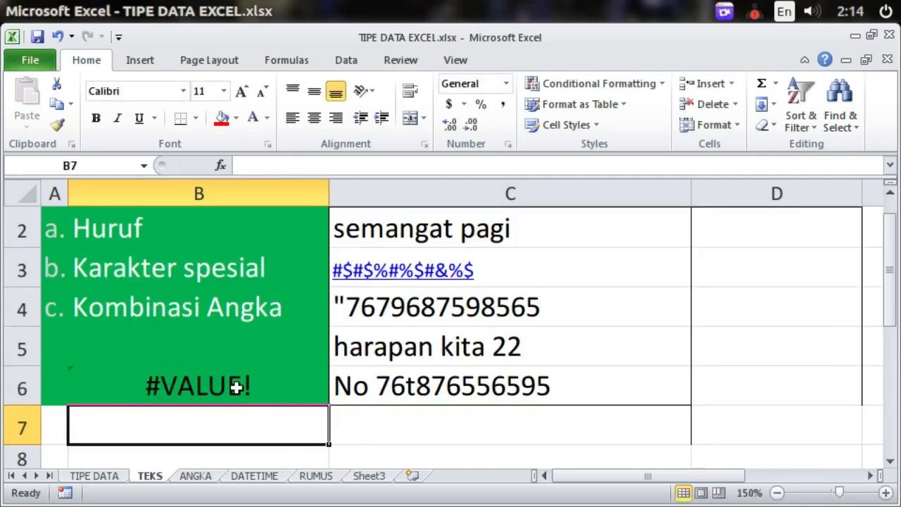
pyautogui.click(184, 369)
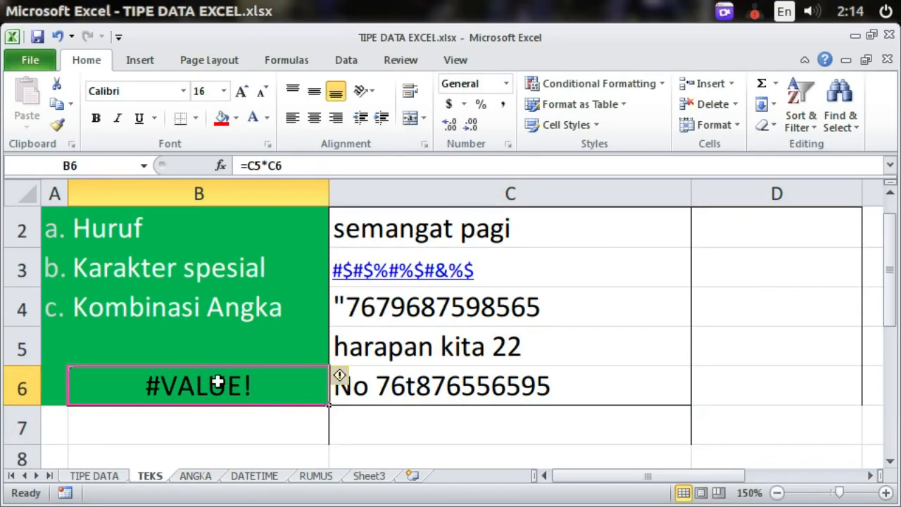
pyautogui.press('Up')
pyautogui.press('Up')
pyautogui.press('Up')
pyautogui.press('Up')
pyautogui.press('Up')
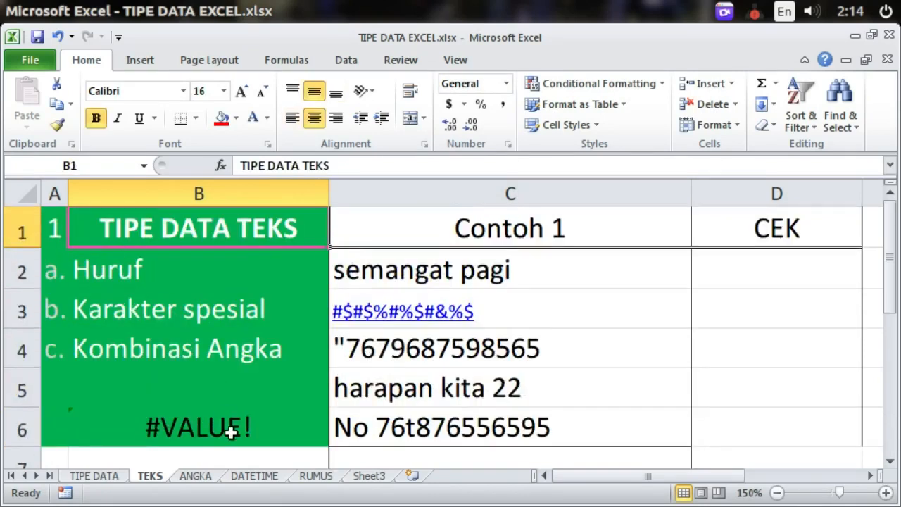
pyautogui.click(219, 432)
pyautogui.press('Delete')
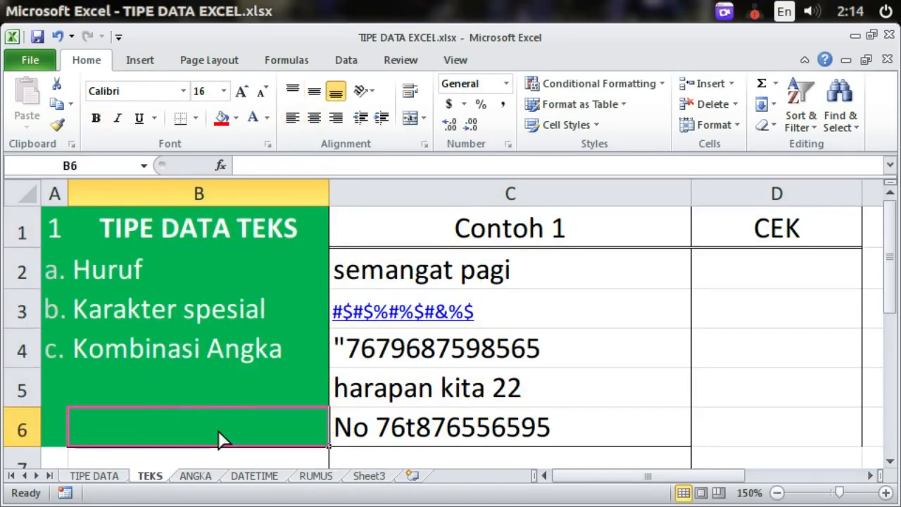
# Step: Review the text examples and mark the range C2 to C6
pyautogui.click(489, 415)
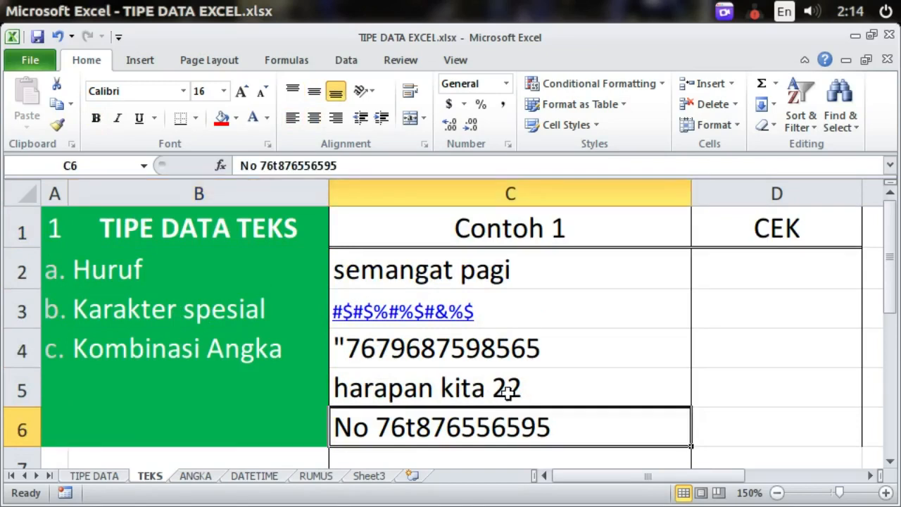
pyautogui.click(553, 380)
pyautogui.click(556, 355)
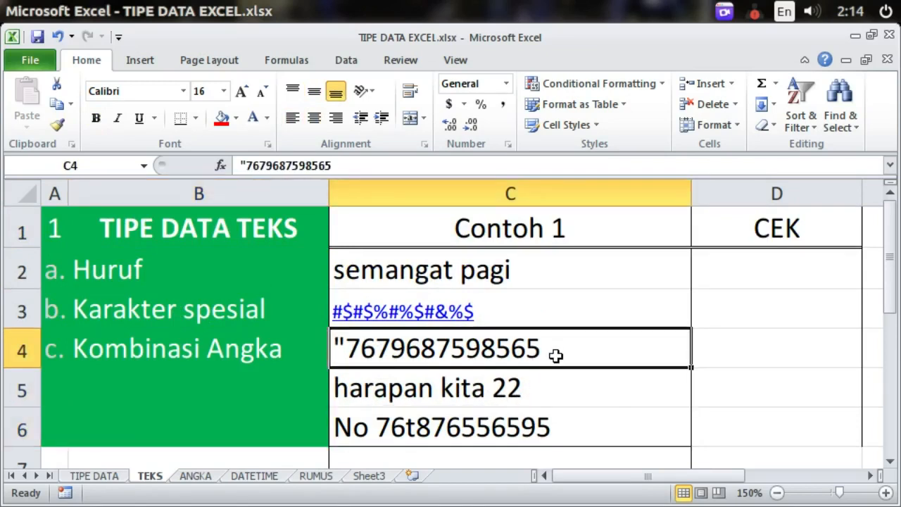
pyautogui.click(595, 399)
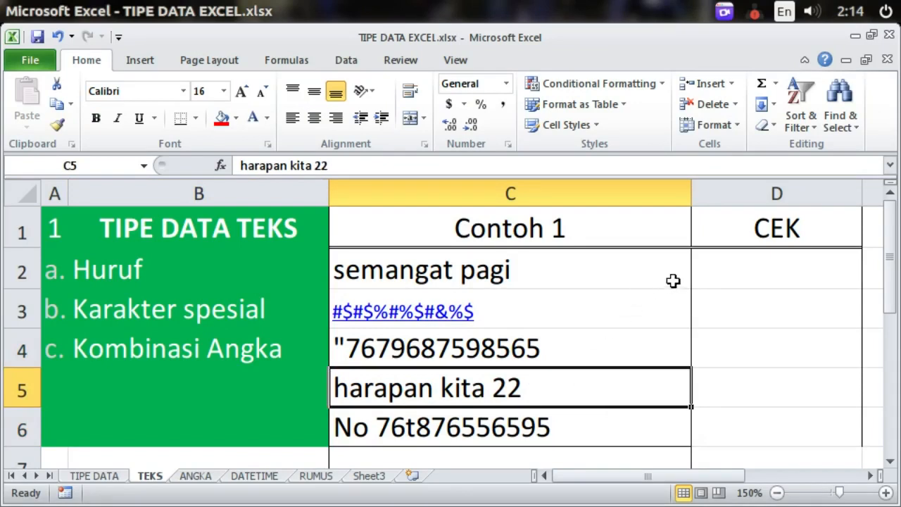
pyautogui.press('Up')
pyautogui.press('Up')
pyautogui.press('Up')
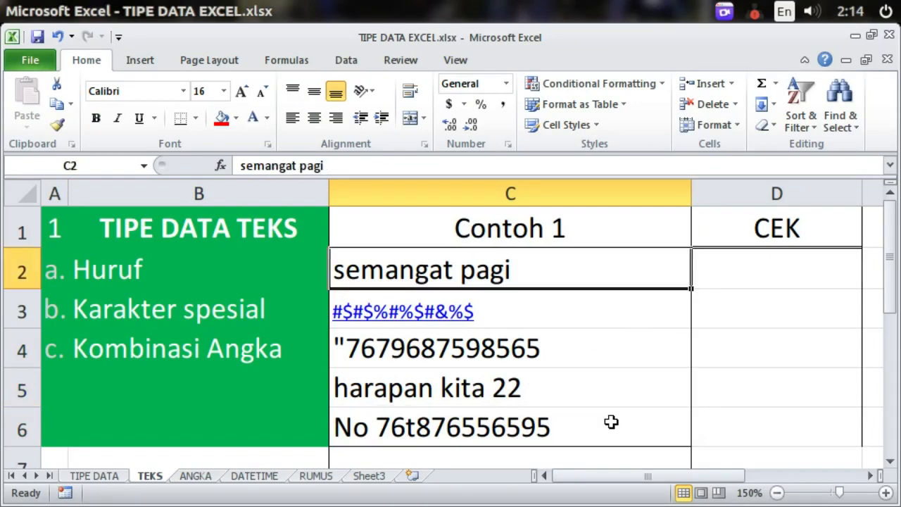
pyautogui.click(171, 429)
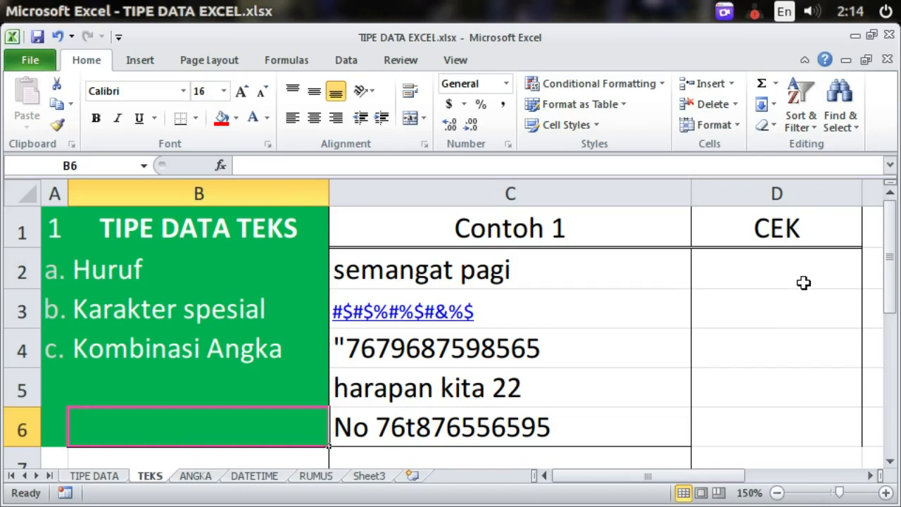
pyautogui.moveTo(553, 266); pyautogui.dragTo(543, 424)
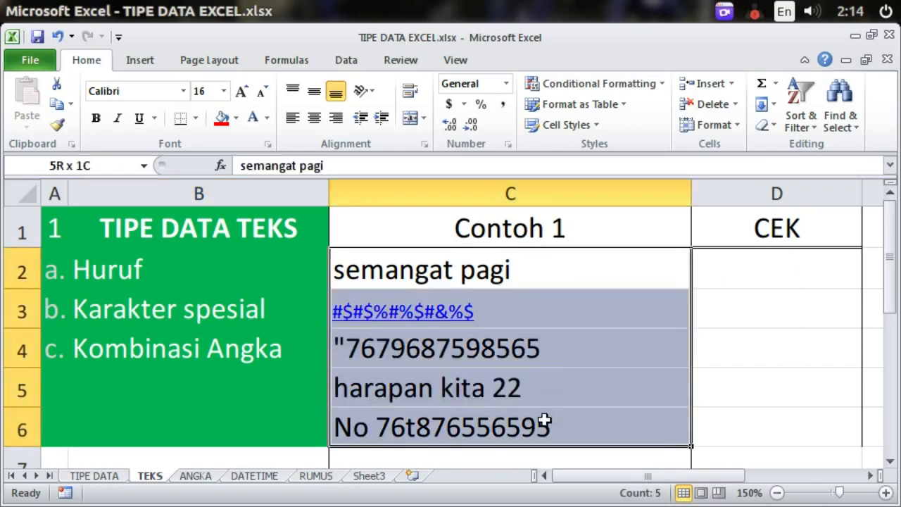
# Step: Enter =ISTEXT(C2) in D2 and fill it down to D6
pyautogui.click(746, 268)
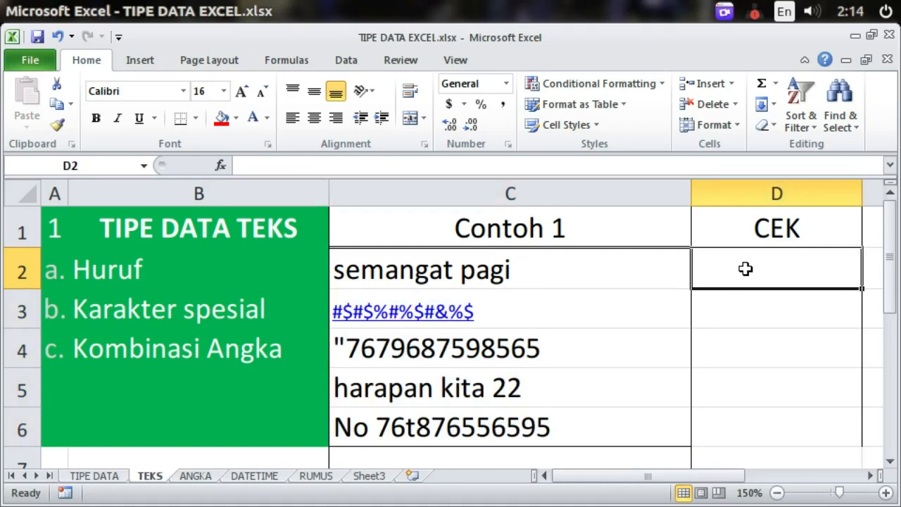
pyautogui.write('=')
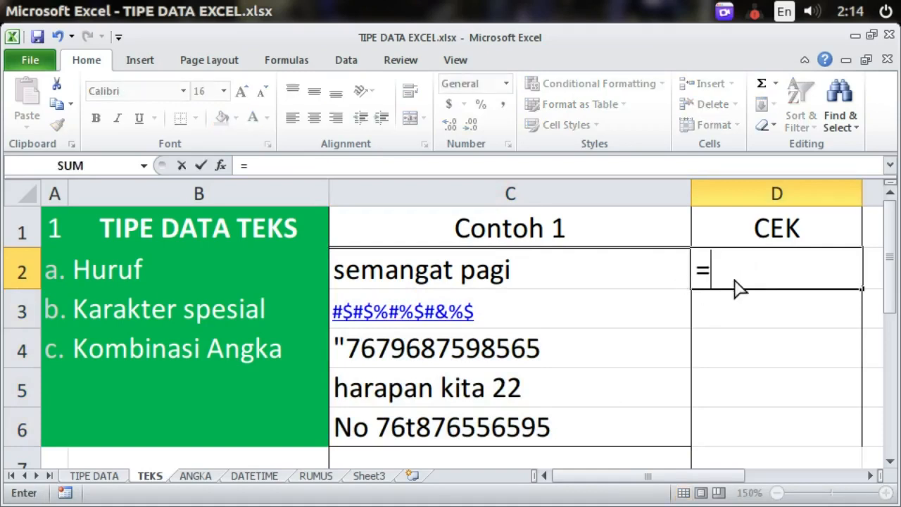
pyautogui.write('ist')
pyautogui.press('Tab')
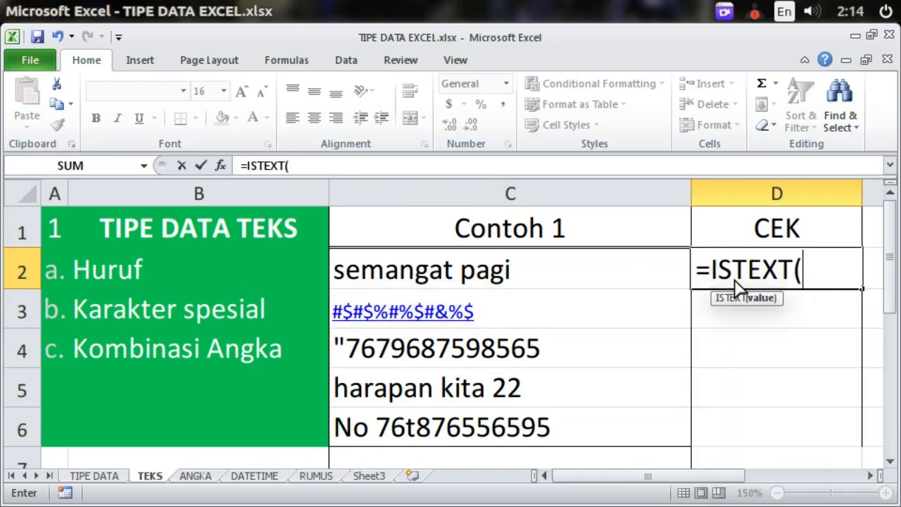
pyautogui.click(571, 278)
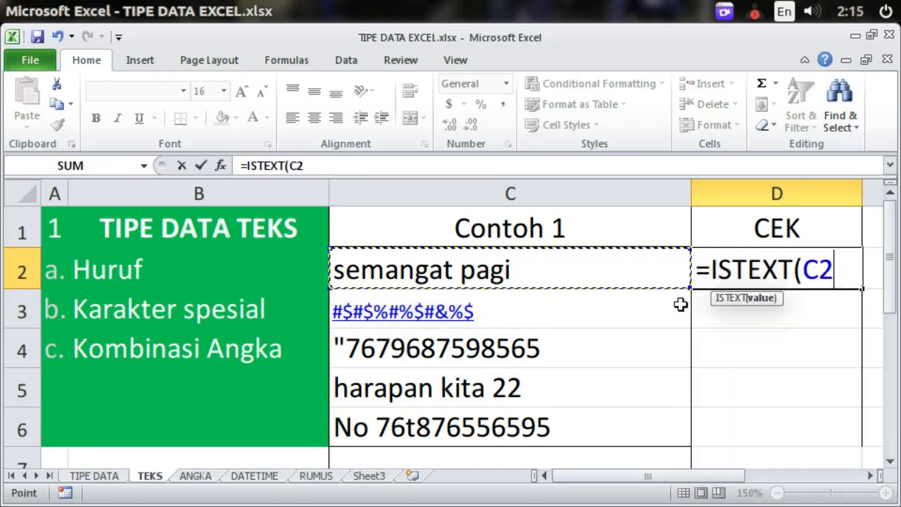
pyautogui.press('Return')
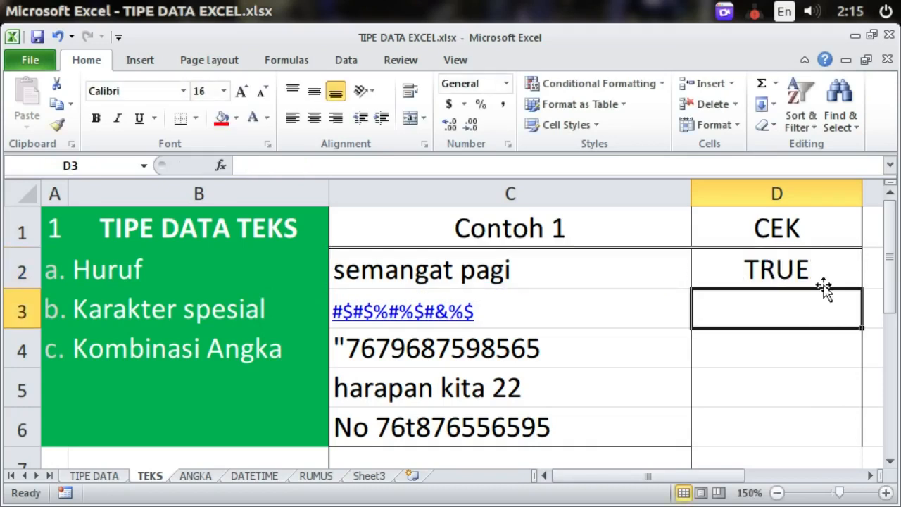
pyautogui.click(823, 272)
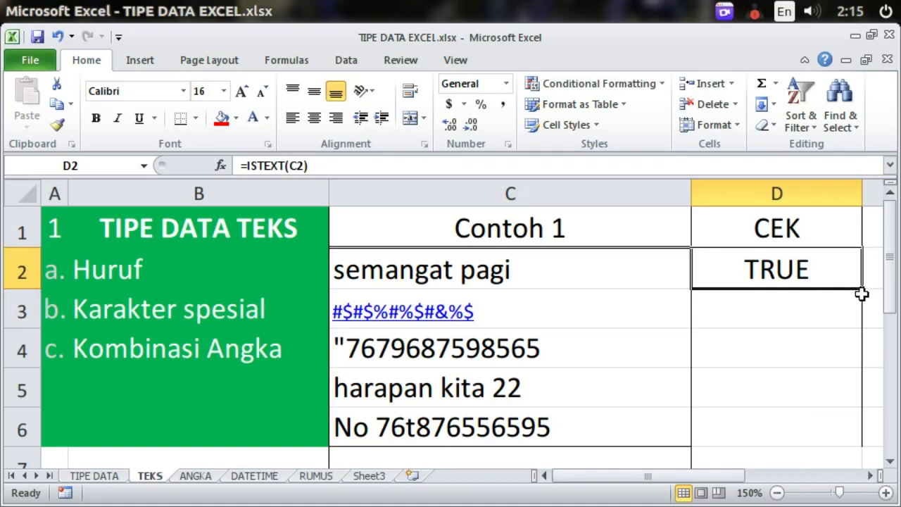
pyautogui.moveTo(862, 290); pyautogui.dragTo(849, 429)
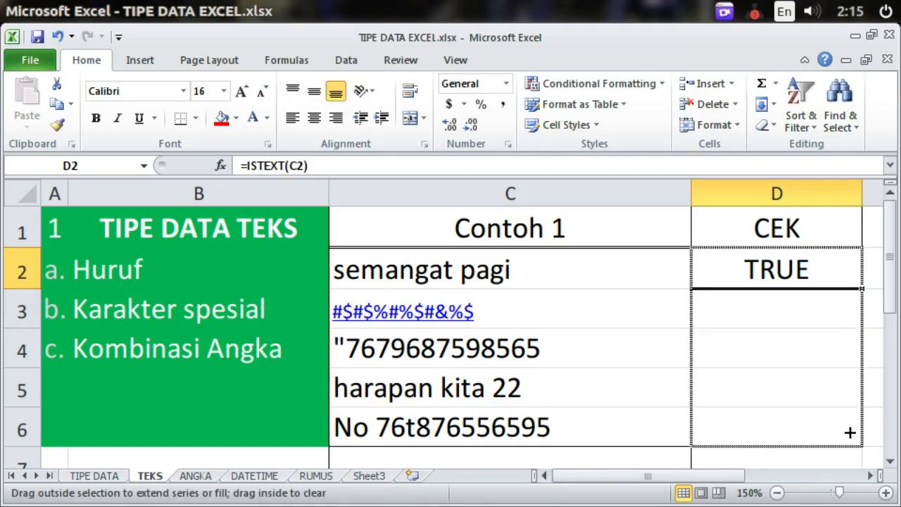
pyautogui.moveTo(849, 431); pyautogui.dragTo(852, 432)
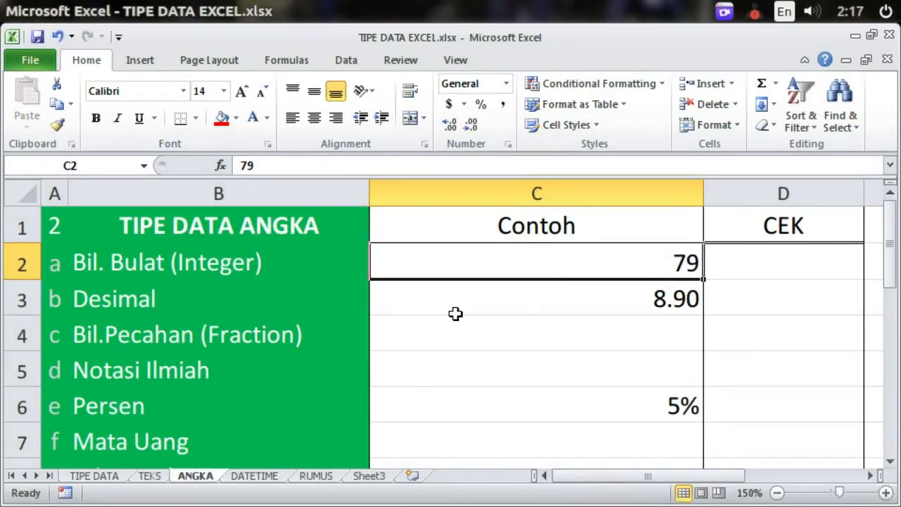
# Step: Review the ANGKA sheet's Bil. Bulat example 79 and Desimal example 8.90 in C3
pyautogui.click(516, 330)
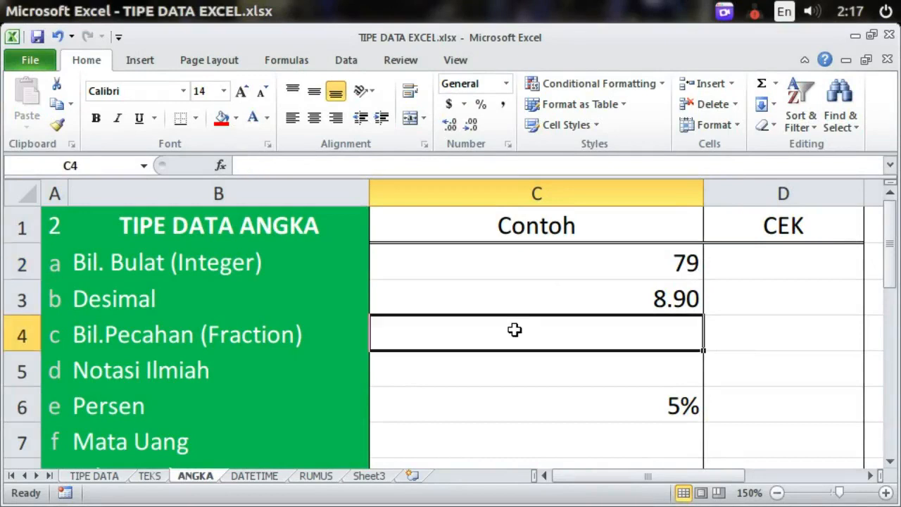
pyautogui.click(577, 261)
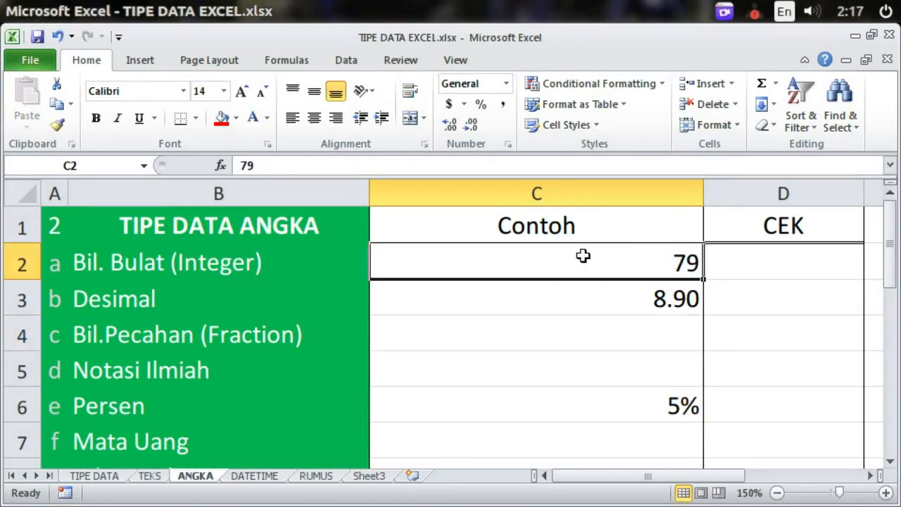
pyautogui.click(173, 264)
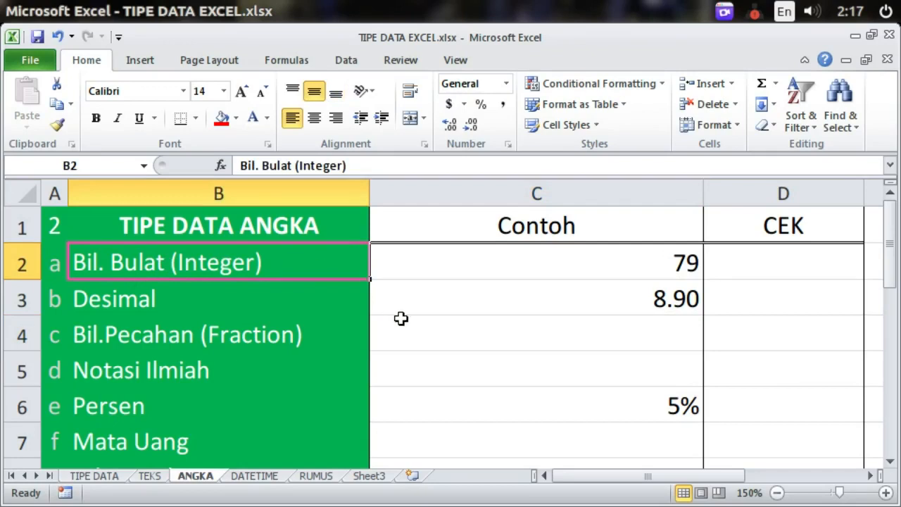
pyautogui.click(254, 303)
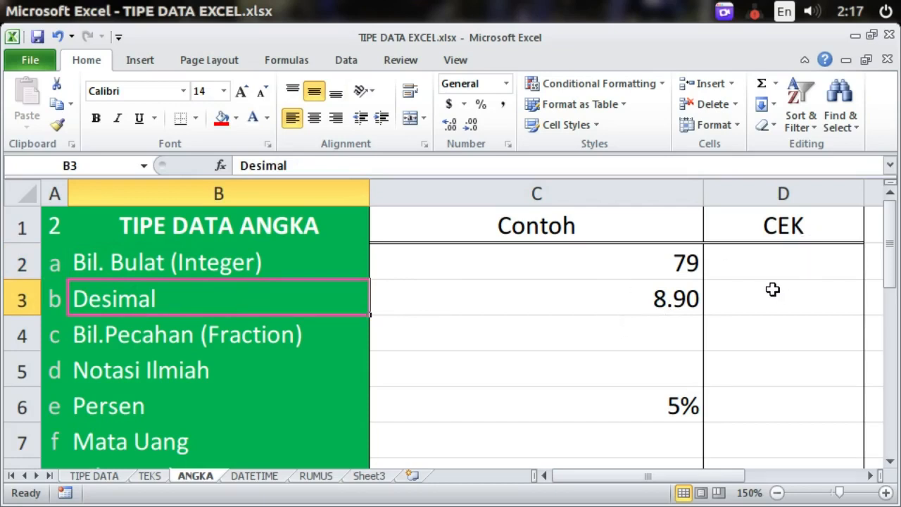
pyautogui.click(574, 304)
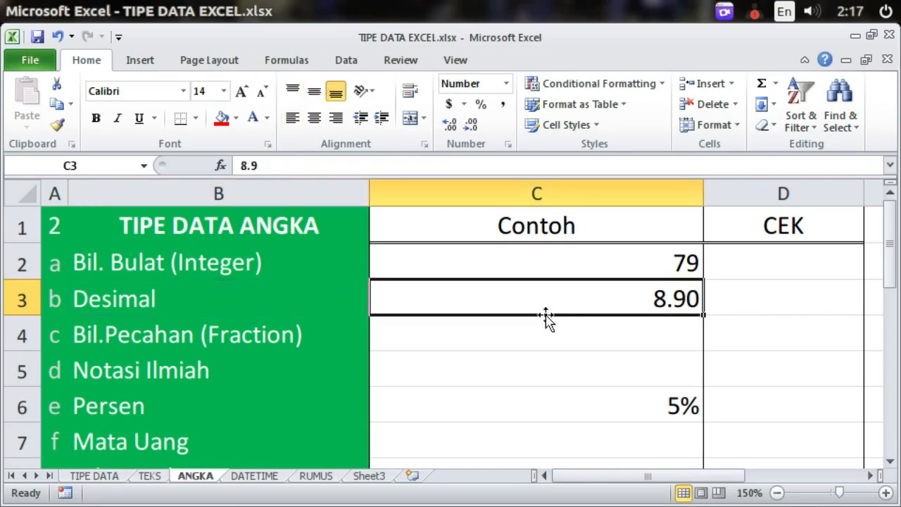
pyautogui.click(331, 298)
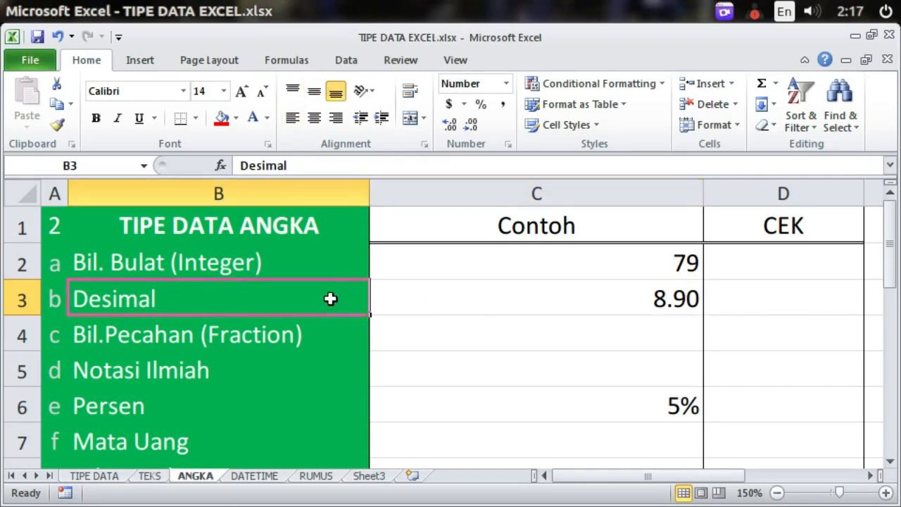
pyautogui.click(501, 310)
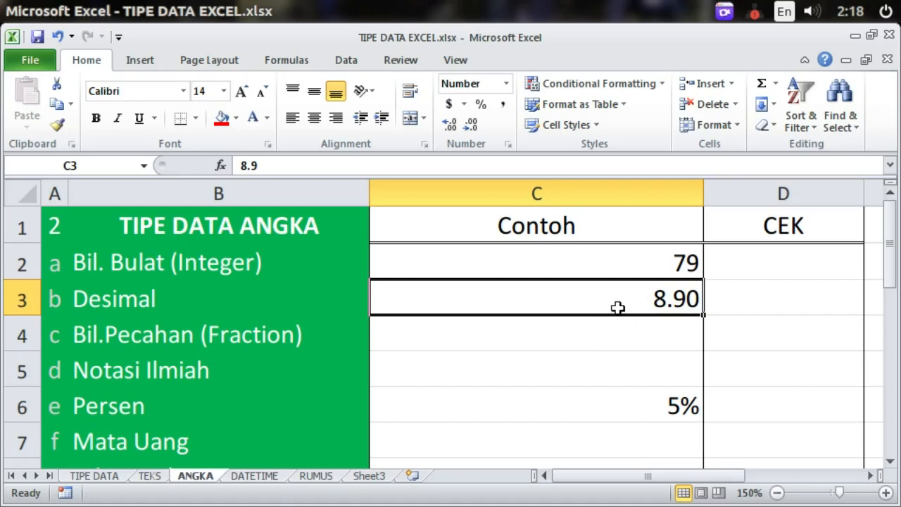
pyautogui.write('8,9')
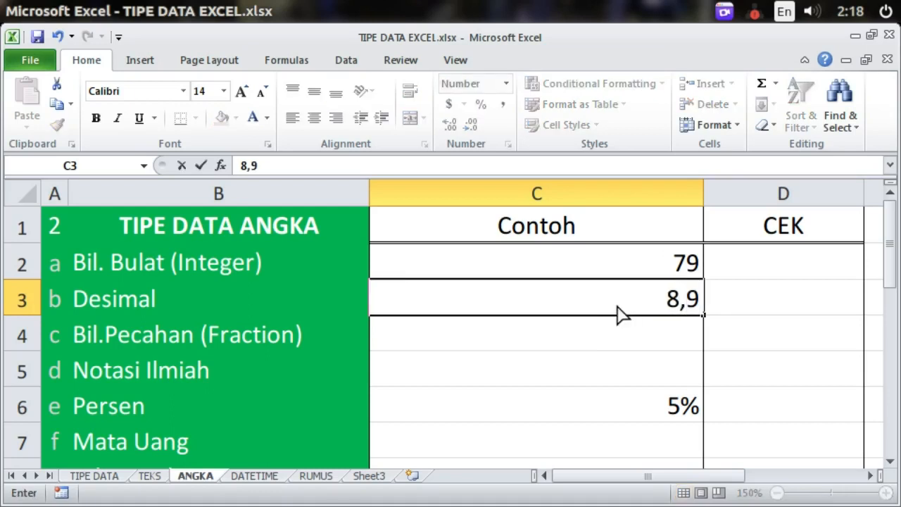
pyautogui.press('Return')
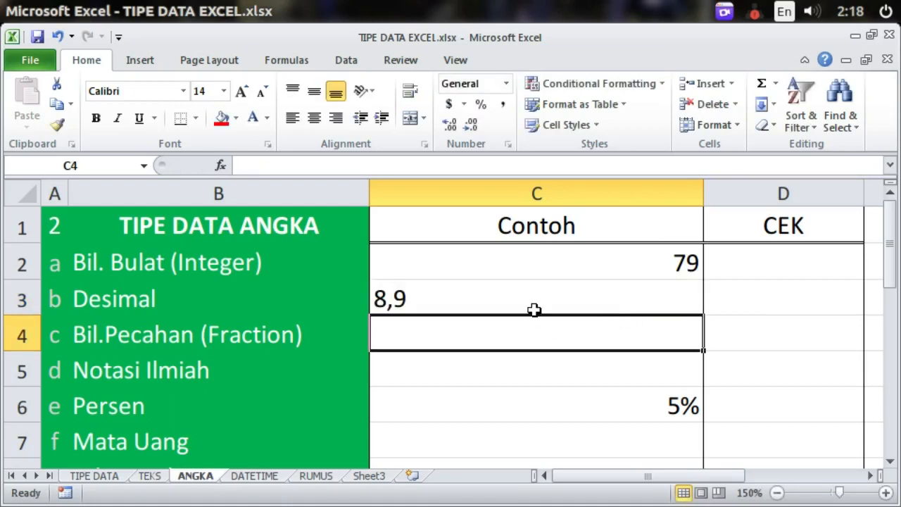
pyautogui.click(513, 299)
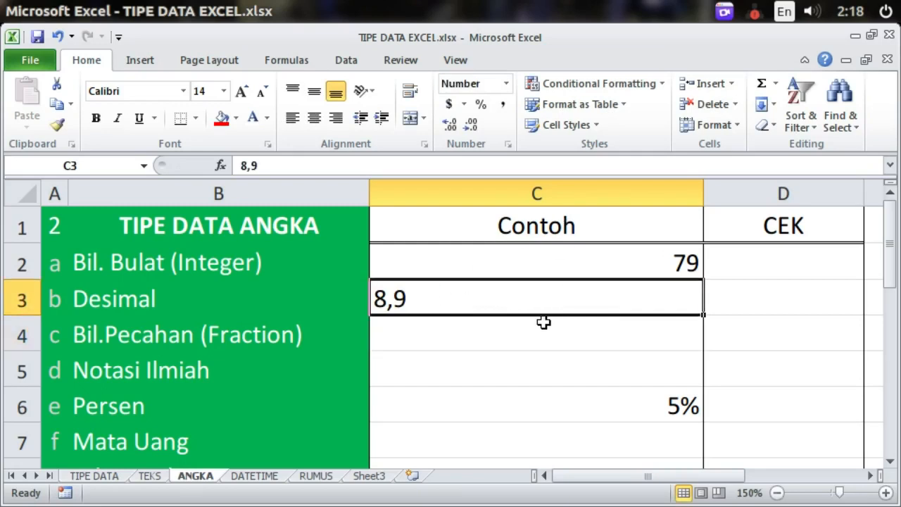
pyautogui.press('Delete')
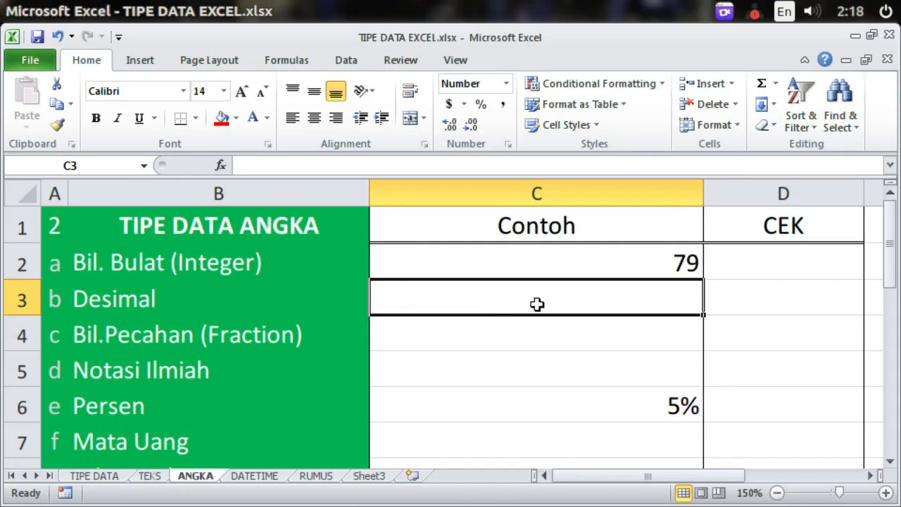
pyautogui.write('8.')
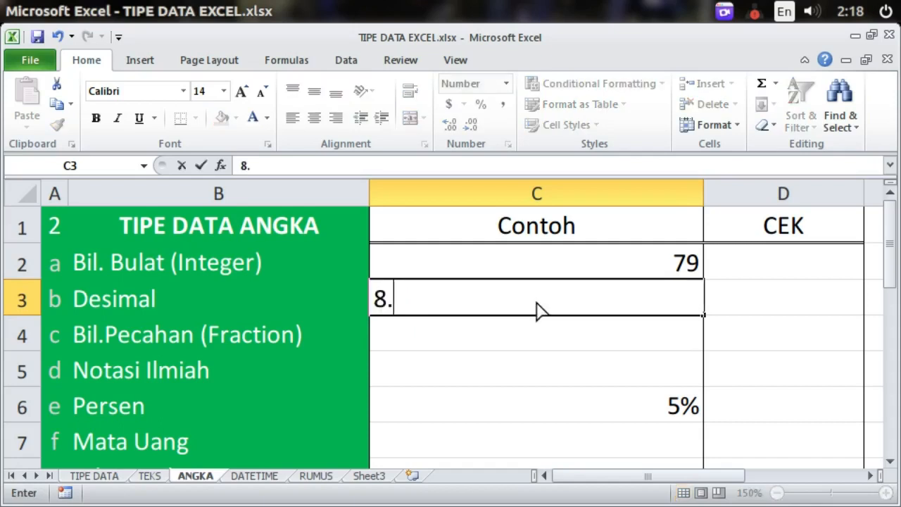
pyautogui.write('90')
pyautogui.press('Return')
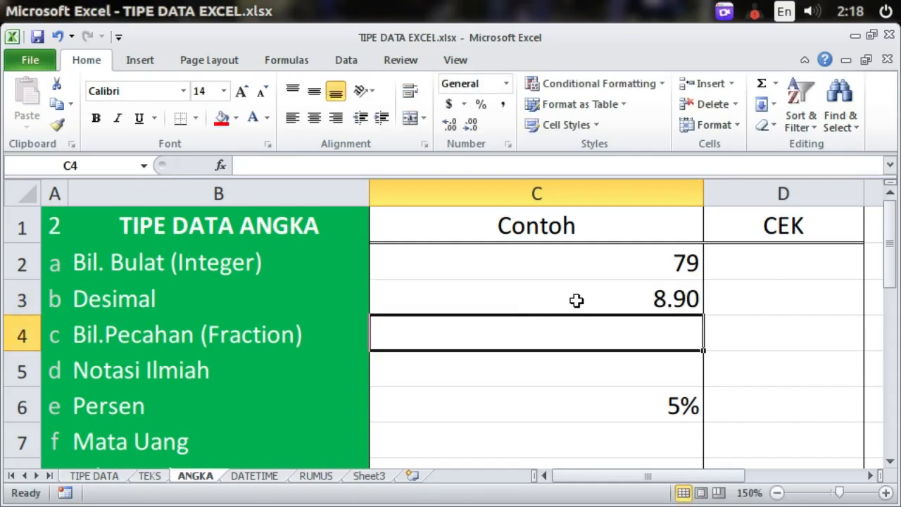
pyautogui.click(579, 301)
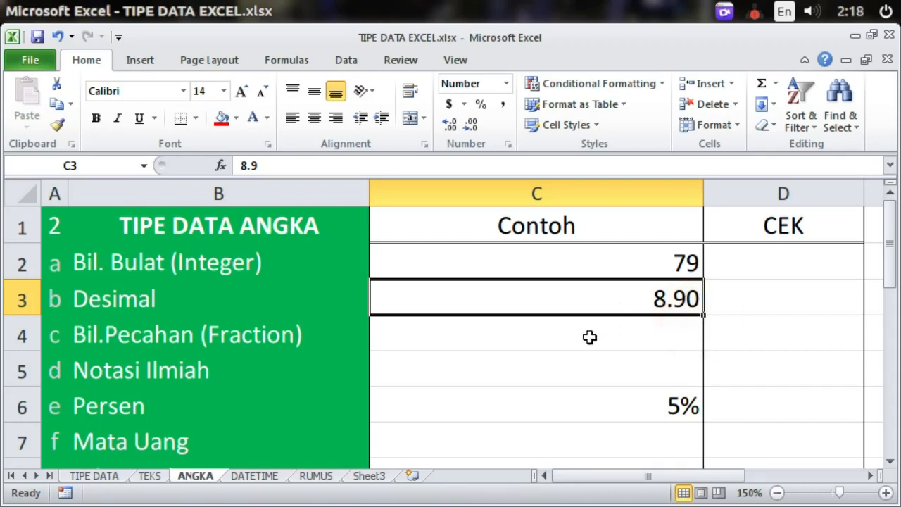
pyautogui.click(479, 336)
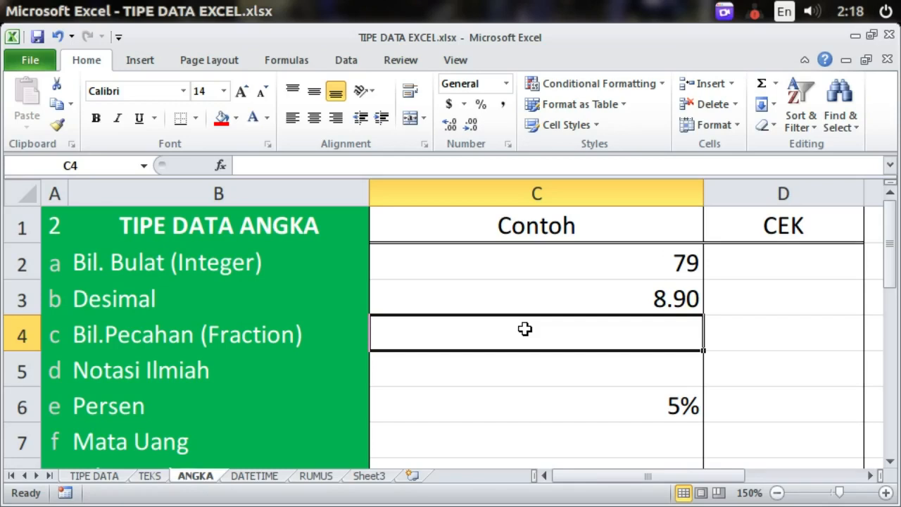
# Step: Enter '0 1/4' in C4 so it displays as the fraction 1/4 (0.25)
pyautogui.write('0 1')
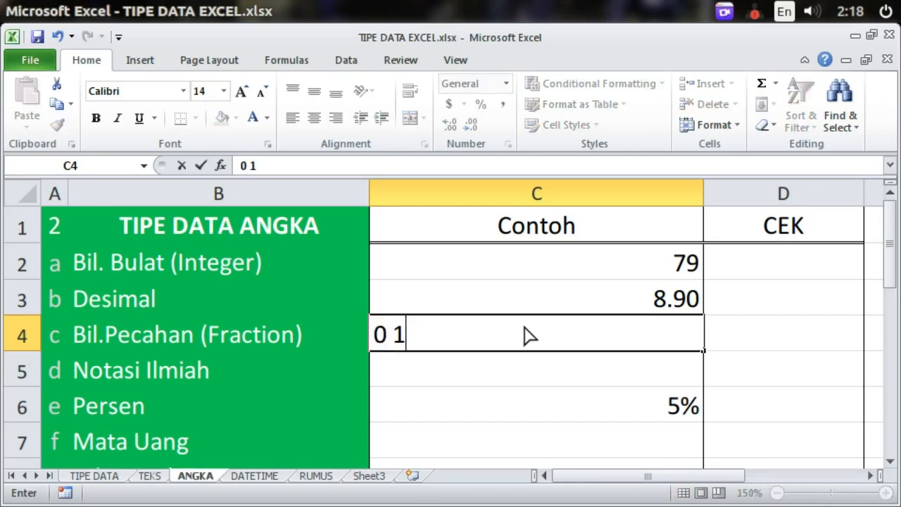
pyautogui.write('/4')
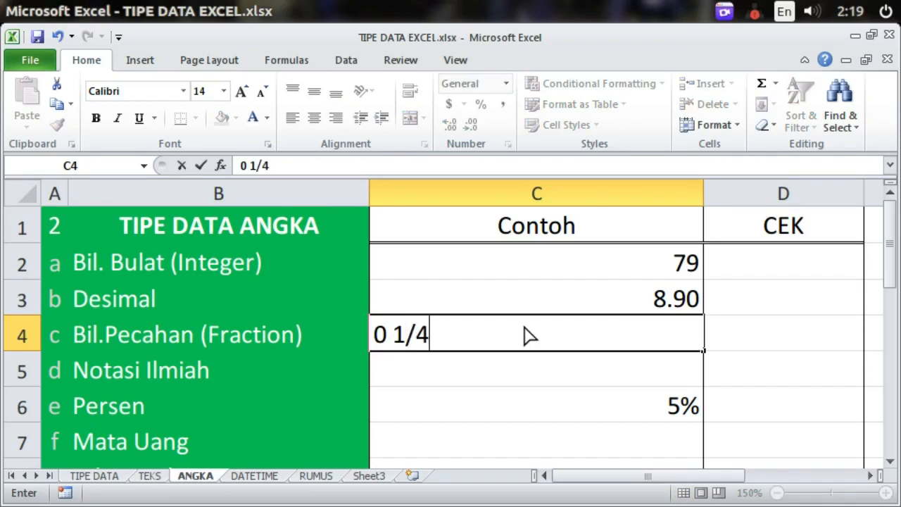
pyautogui.press('Return')
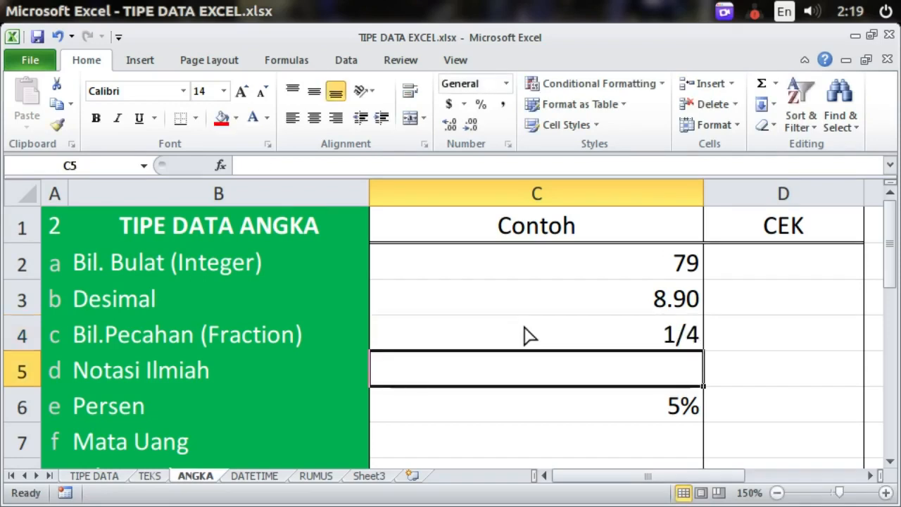
pyautogui.click(680, 331)
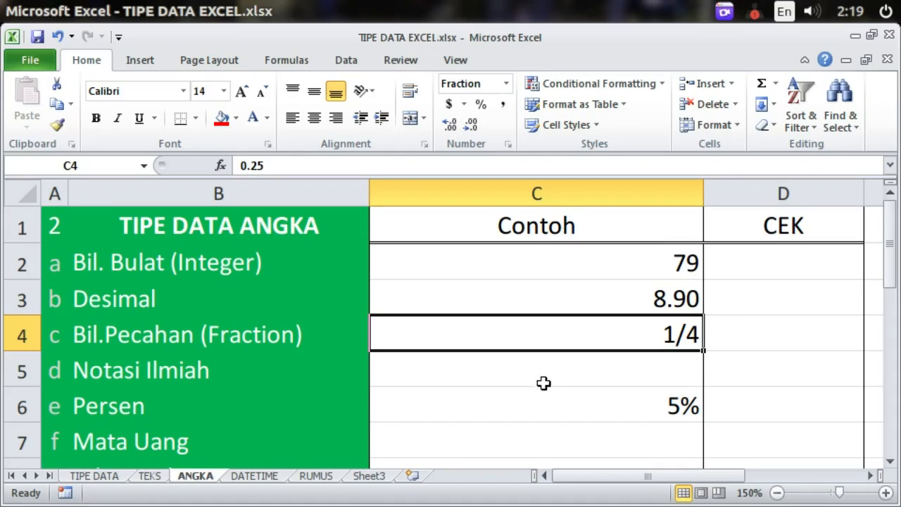
pyautogui.click(627, 370)
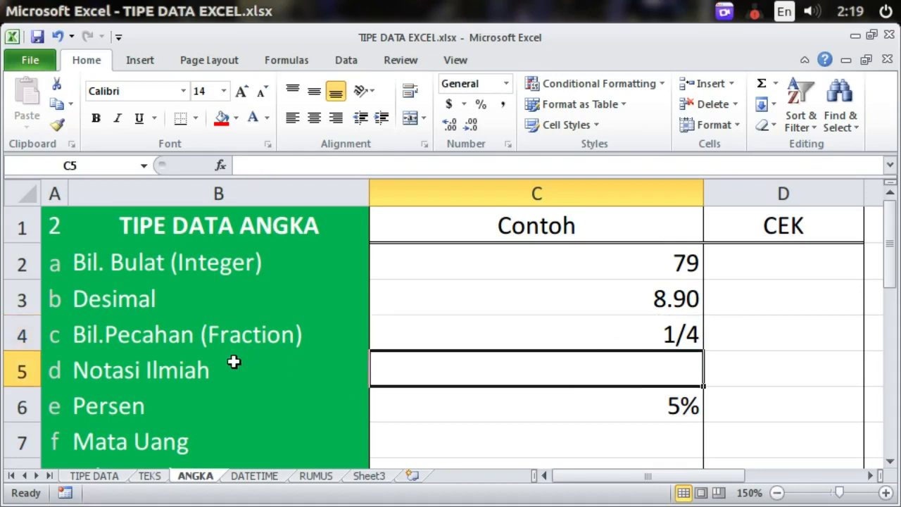
pyautogui.click(237, 363)
pyautogui.click(546, 360)
pyautogui.write('1000000000')
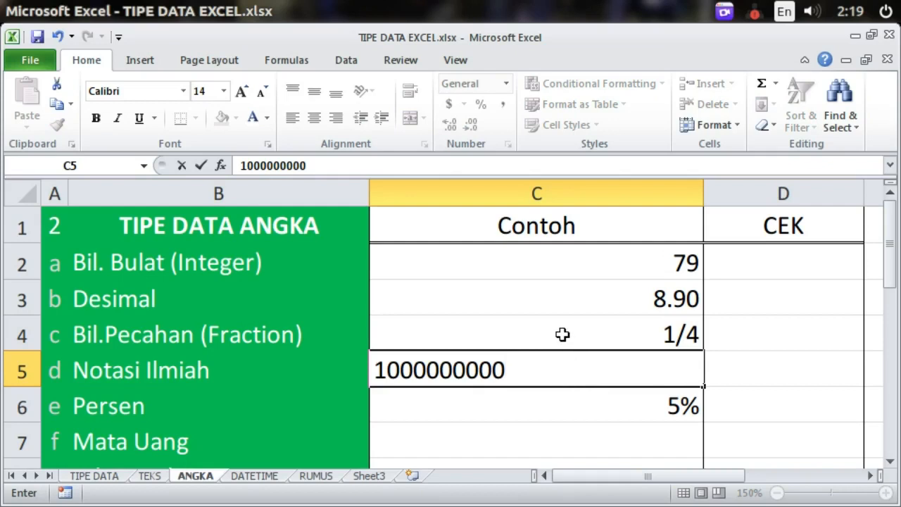
pyautogui.click(561, 335)
pyautogui.click(564, 376)
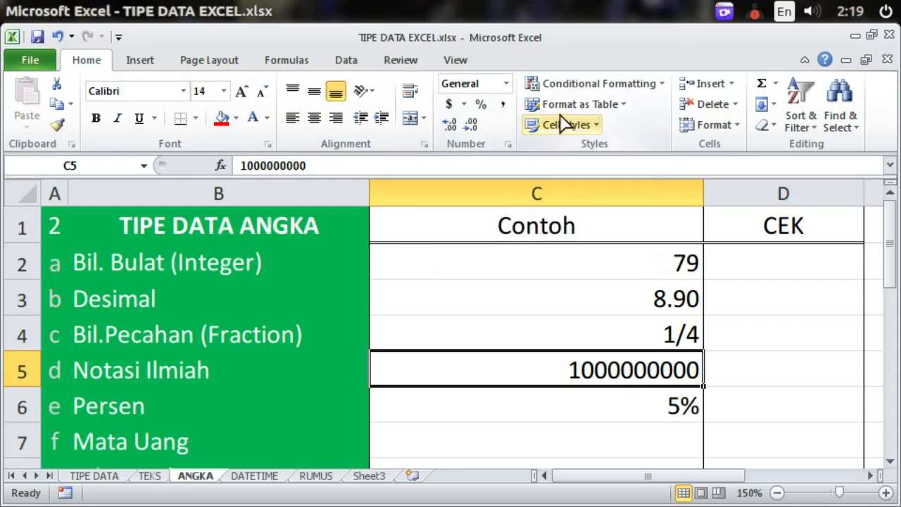
pyautogui.click(506, 84)
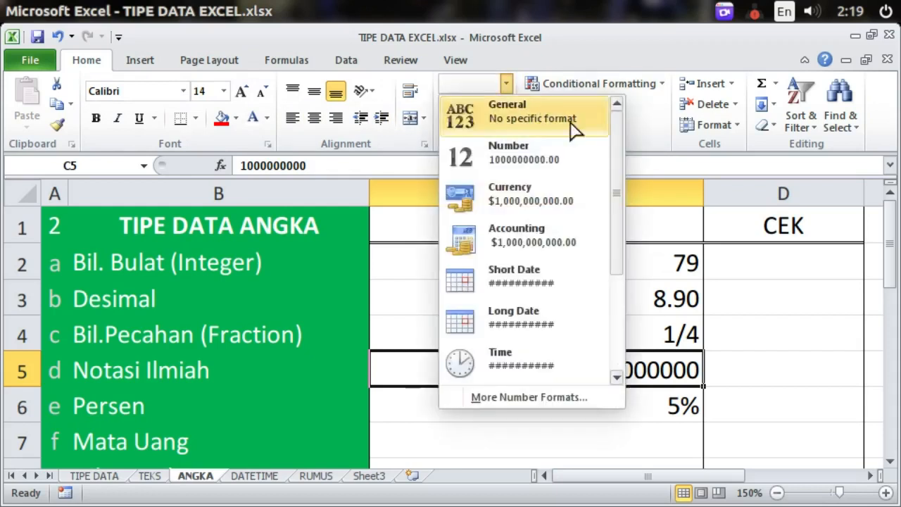
pyautogui.scroll(-2, 560, 243)
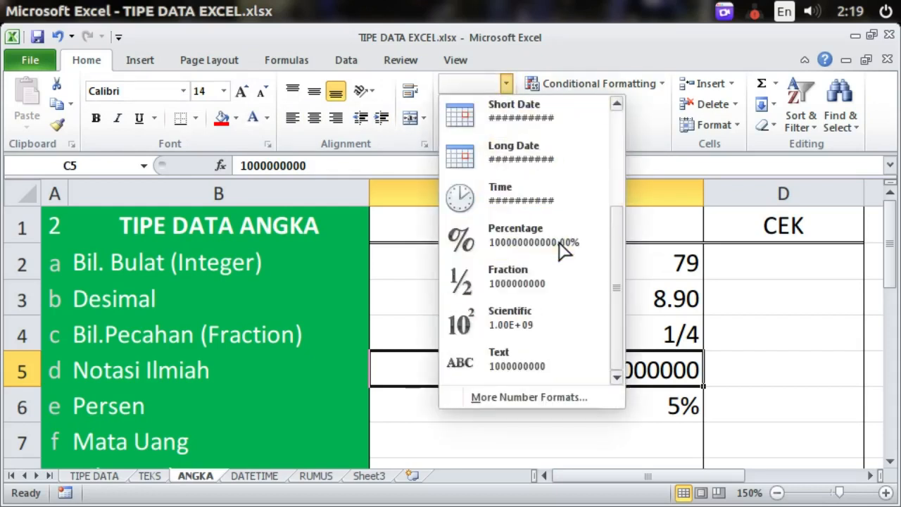
pyautogui.click(537, 322)
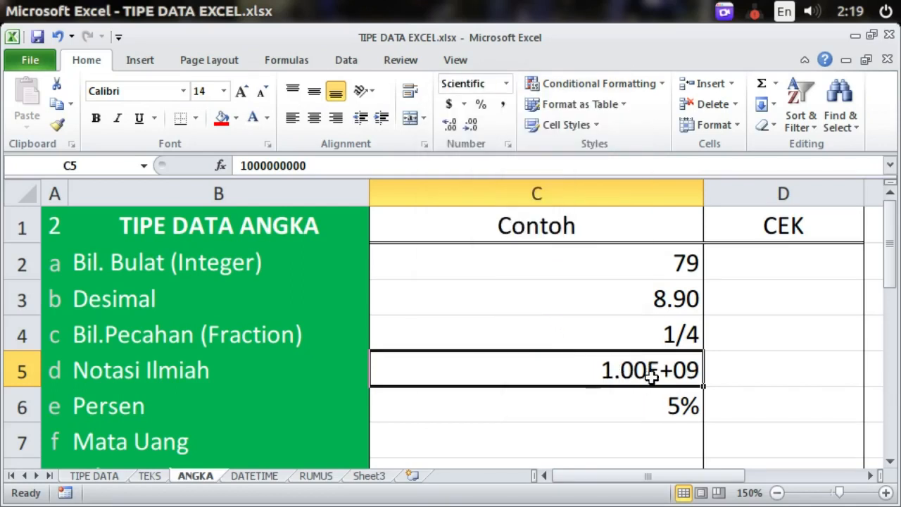
pyautogui.click(639, 400)
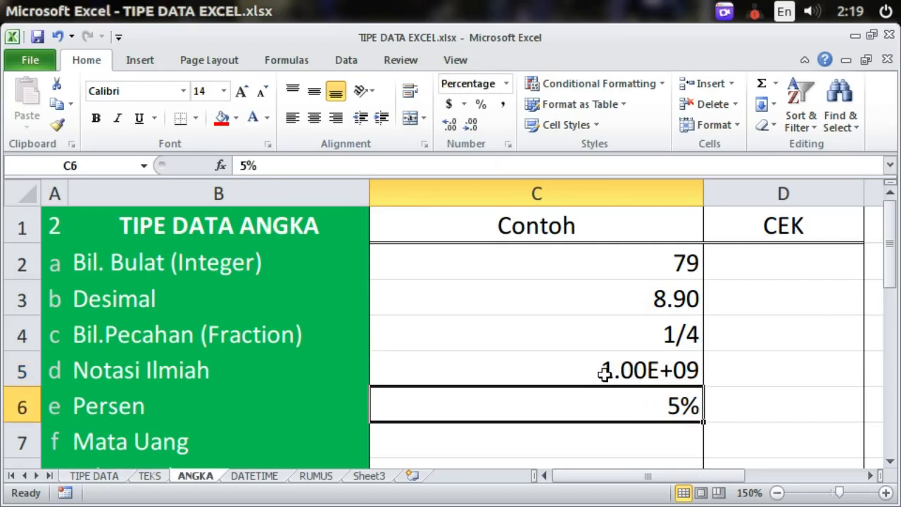
pyautogui.click(607, 370)
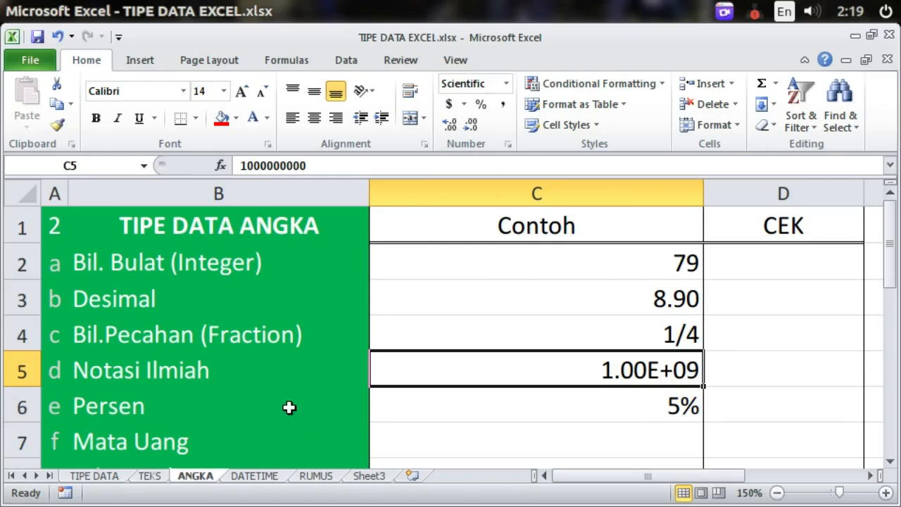
# Step: Clear TRUE from C8 and type 100000 into C7 after erasing a mistyped 'rp.'
pyautogui.click(567, 418)
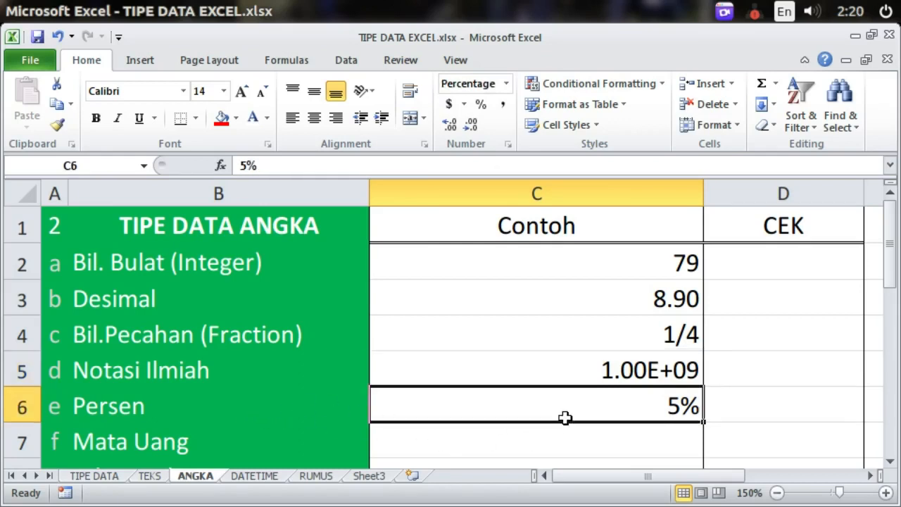
pyautogui.click(569, 424)
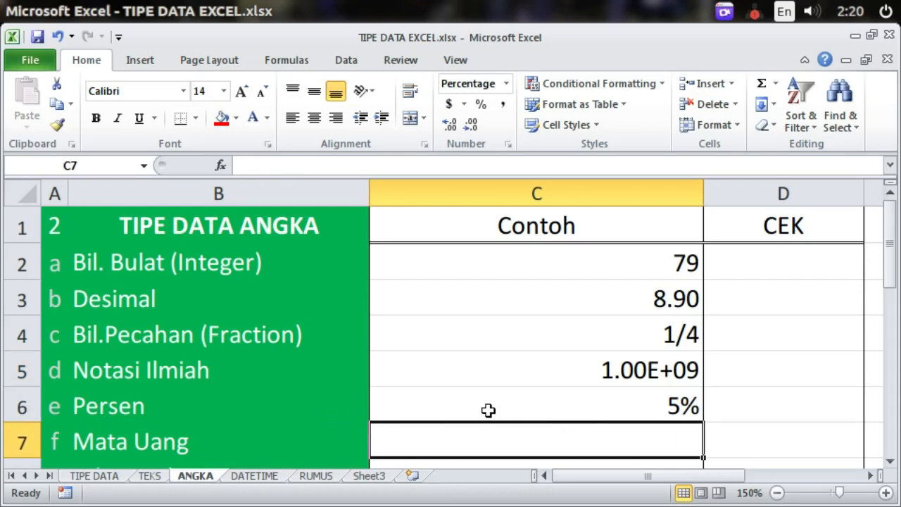
pyautogui.press('Down')
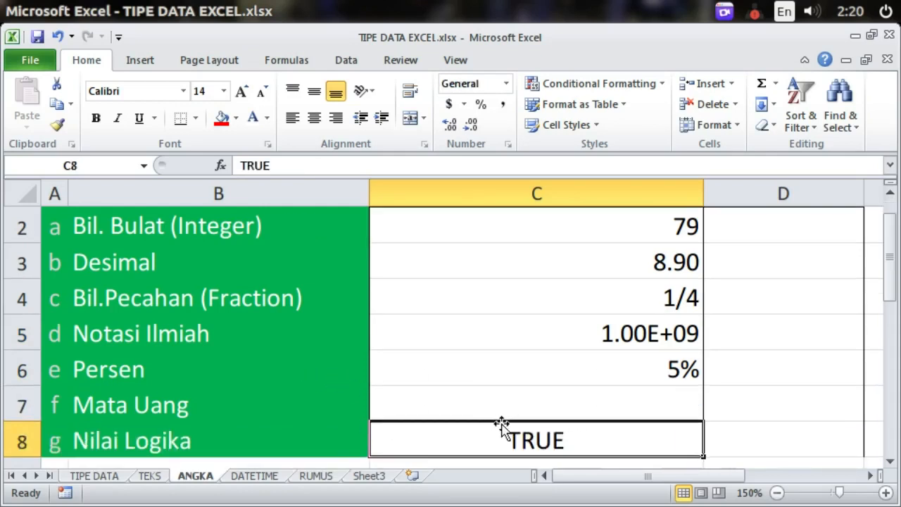
pyautogui.press('Delete')
pyautogui.click(549, 396)
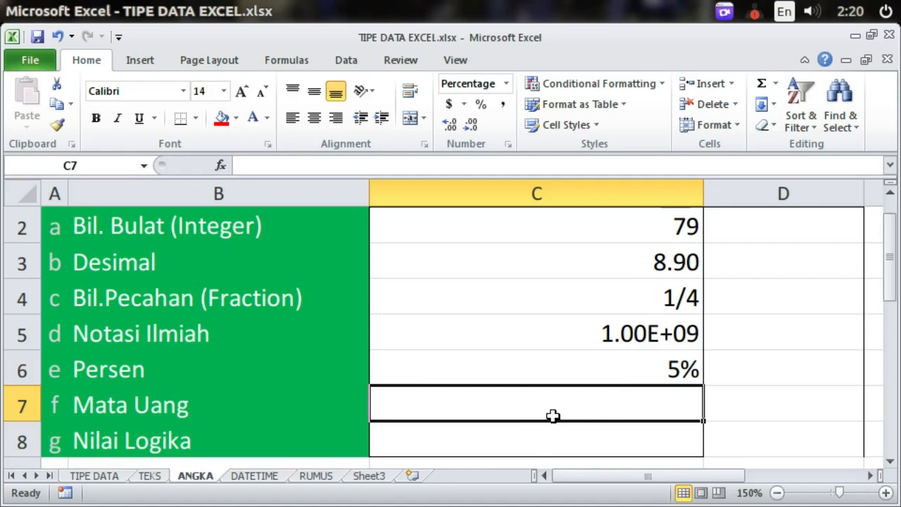
pyautogui.write('rp')
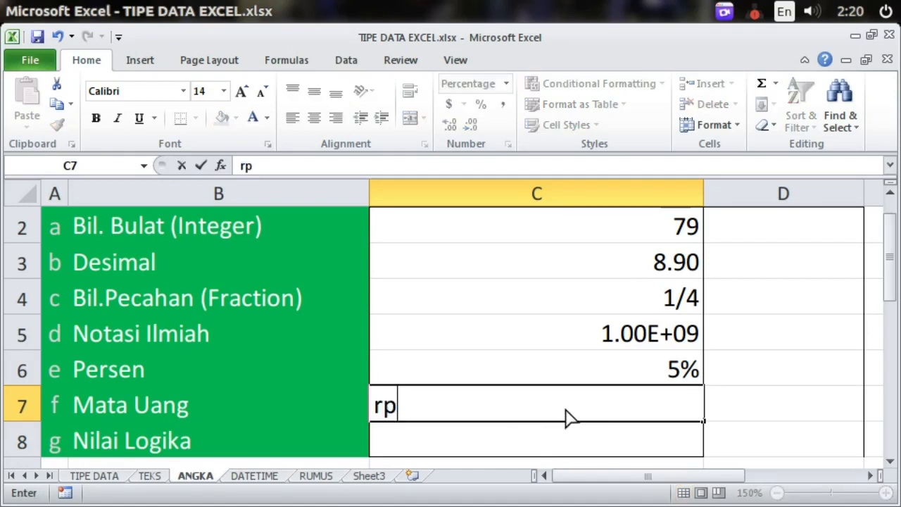
pyautogui.write('.')
pyautogui.press('BackSpace')
pyautogui.press('BackSpace')
pyautogui.press('BackSpace')
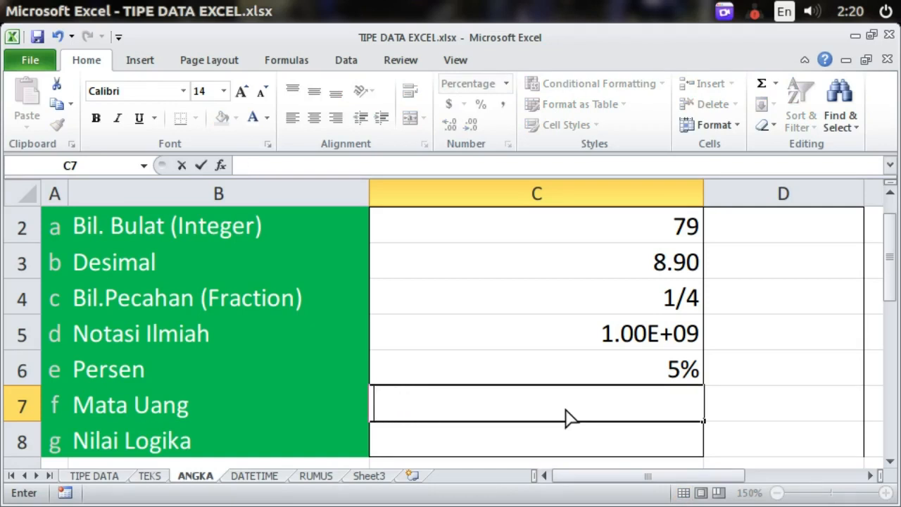
pyautogui.write('100000')
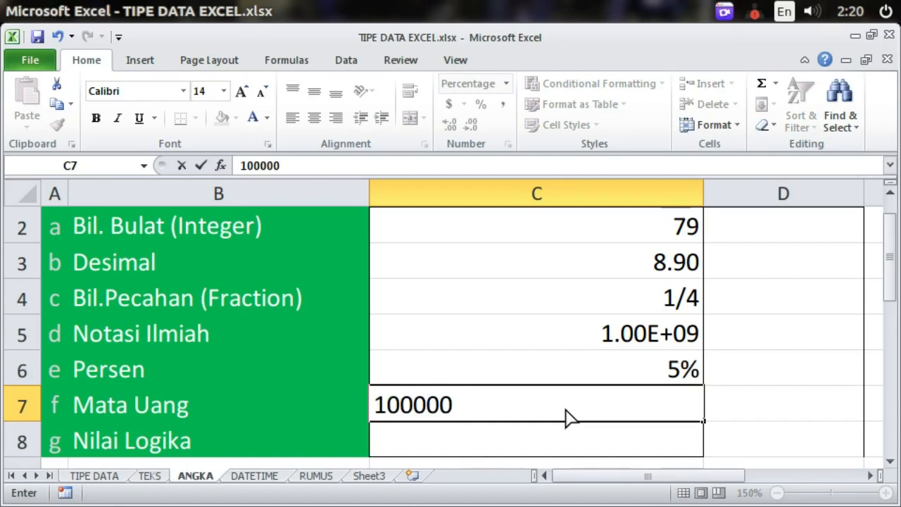
# Step: Commit 100000 in C7 and apply Accounting number format
pyautogui.press('Return')
pyautogui.click(567, 409)
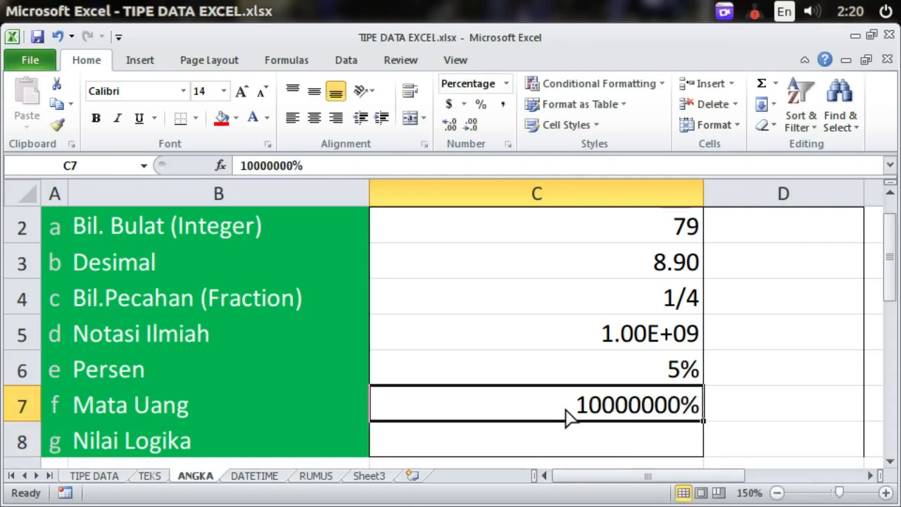
pyautogui.click(505, 83)
pyautogui.scroll(-2, 554, 206)
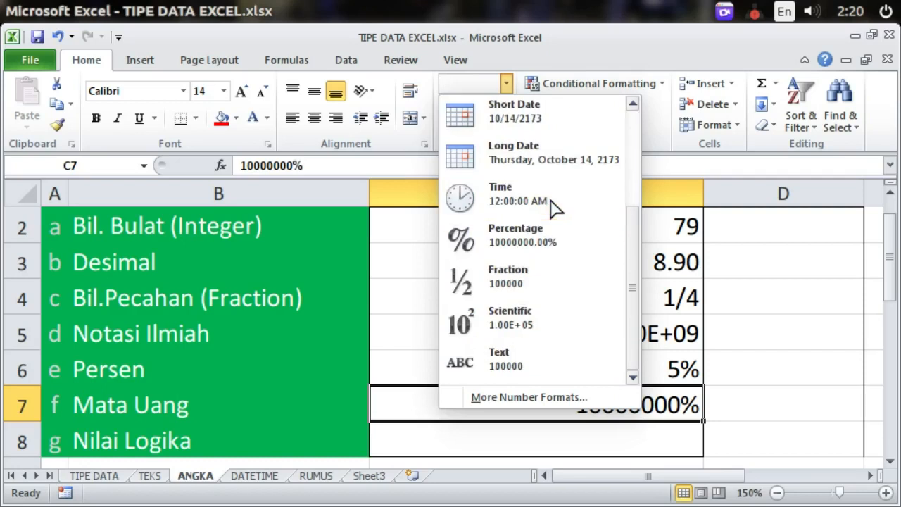
pyautogui.scroll(2, 553, 214)
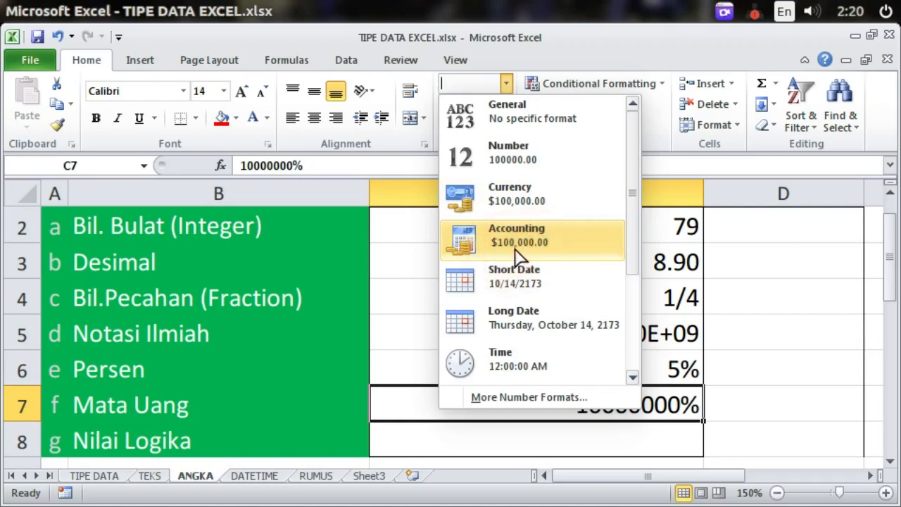
pyautogui.click(573, 240)
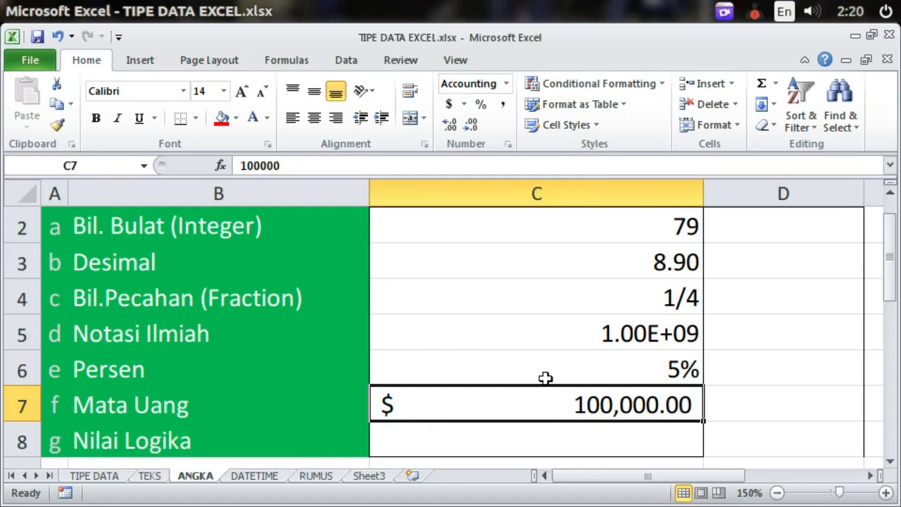
# Step: Try Currency format on C7, then switch back to Accounting, showing $ 100,000.00
pyautogui.click(545, 378)
pyautogui.click(563, 410)
pyautogui.click(506, 83)
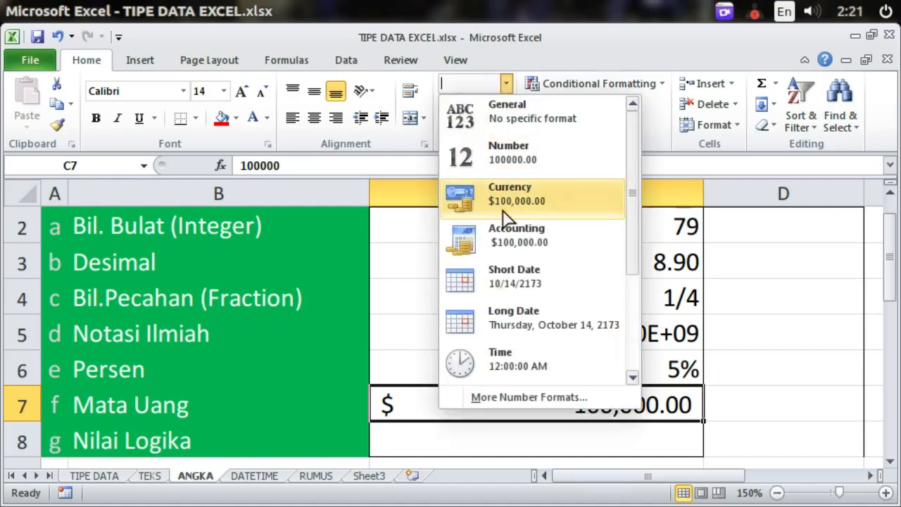
pyautogui.click(501, 212)
pyautogui.click(505, 83)
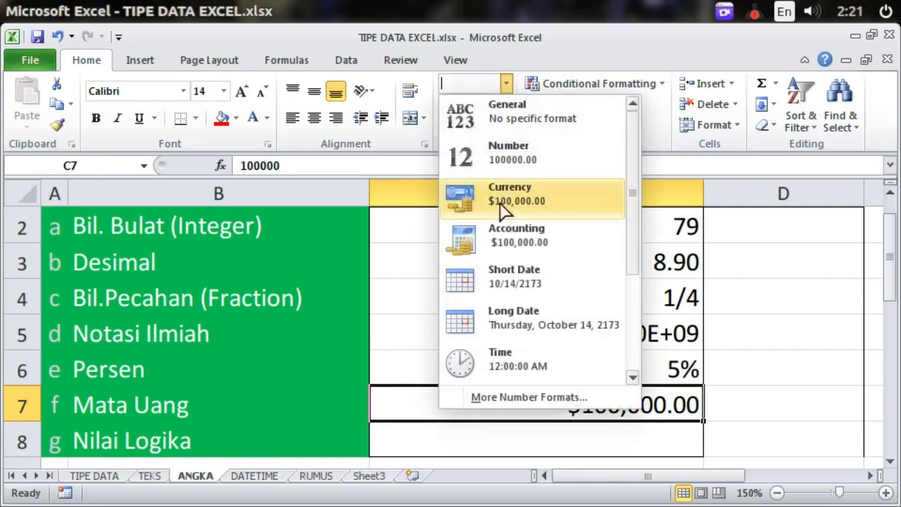
pyautogui.click(498, 246)
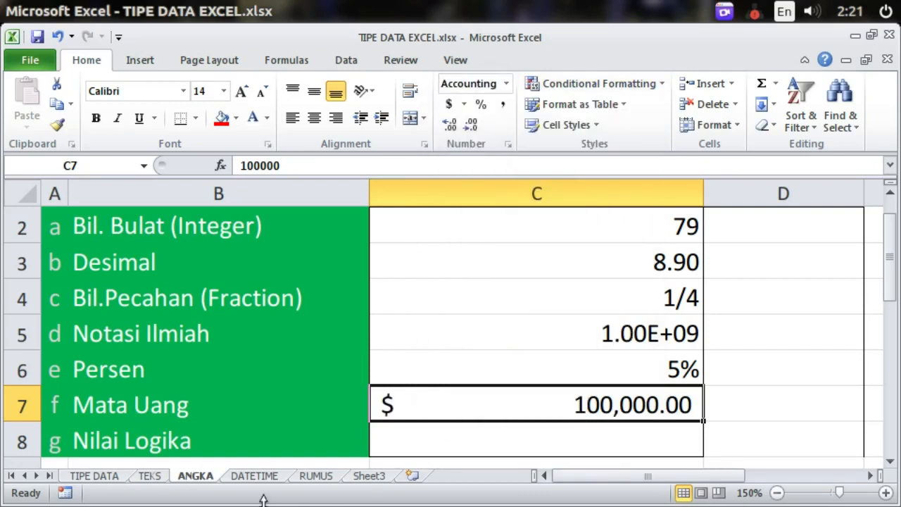
pyautogui.click(237, 449)
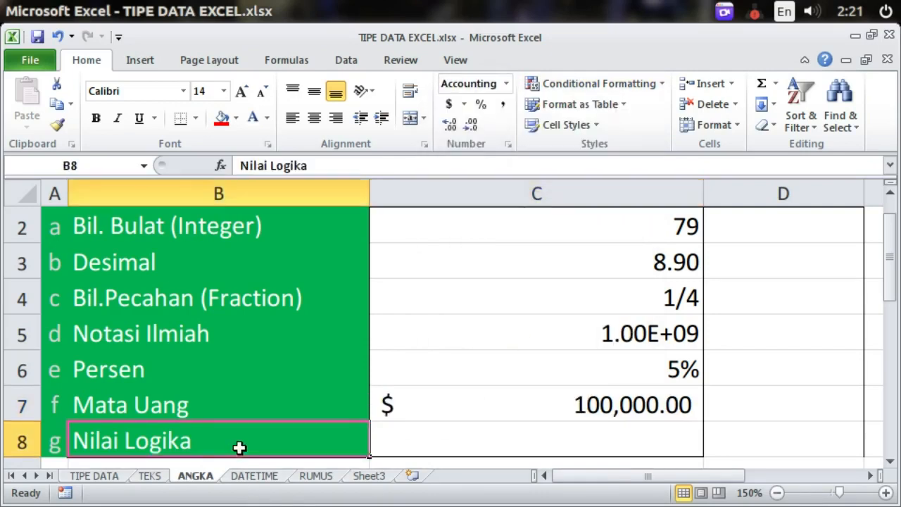
# Step: Enter the logical examples TRUE in C8 and FALSE in C9
pyautogui.click(498, 444)
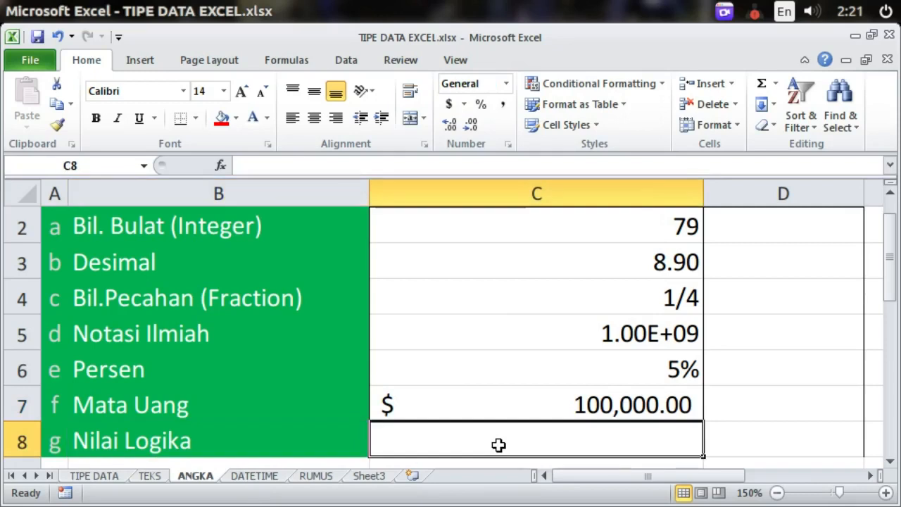
pyautogui.write('booeran')
pyautogui.press('BackSpace')
pyautogui.press('BackSpace')
pyautogui.press('BackSpace')
pyautogui.press('BackSpace')
pyautogui.write('lean')
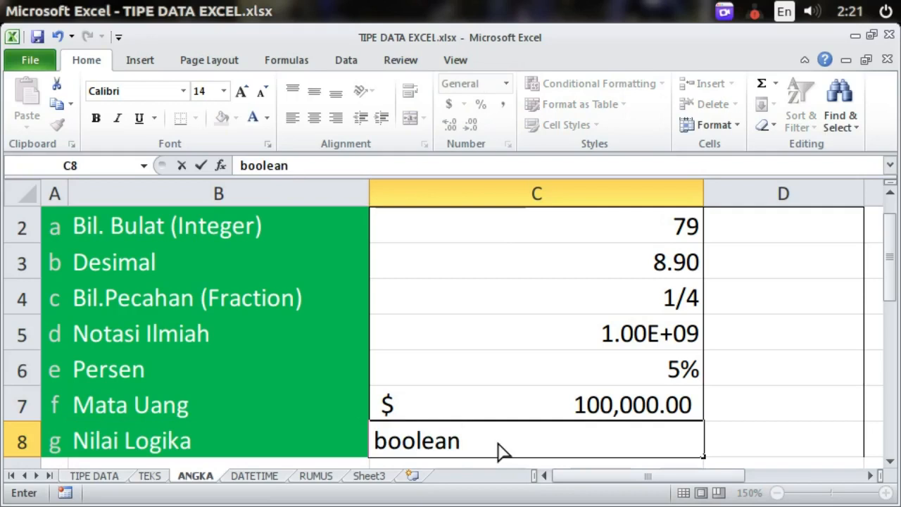
pyautogui.press('BackSpace')
pyautogui.press('BackSpace')
pyautogui.press('BackSpace')
pyautogui.press('BackSpace')
pyautogui.press('BackSpace')
pyautogui.press('BackSpace')
pyautogui.press('BackSpace')
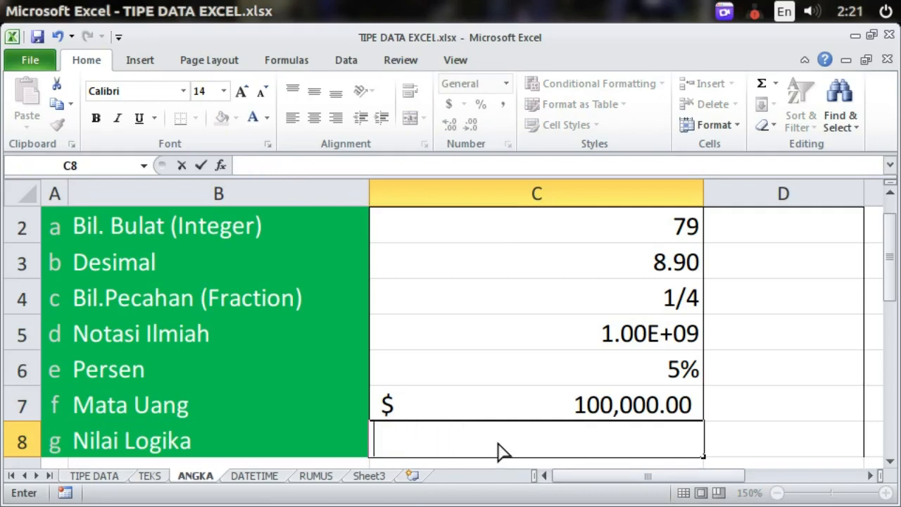
pyautogui.write('TURE')
pyautogui.press('BackSpace')
pyautogui.press('BackSpace')
pyautogui.press('BackSpace')
pyautogui.write('RUE')
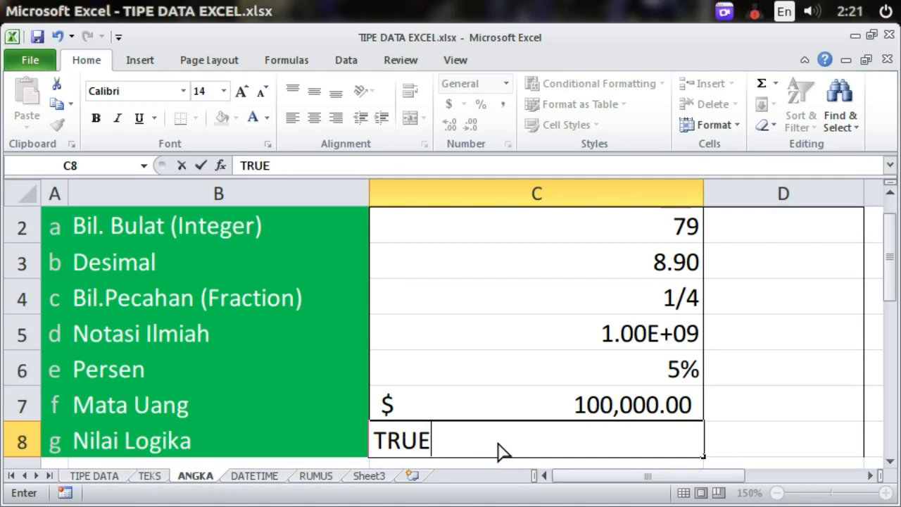
pyautogui.press('Return')
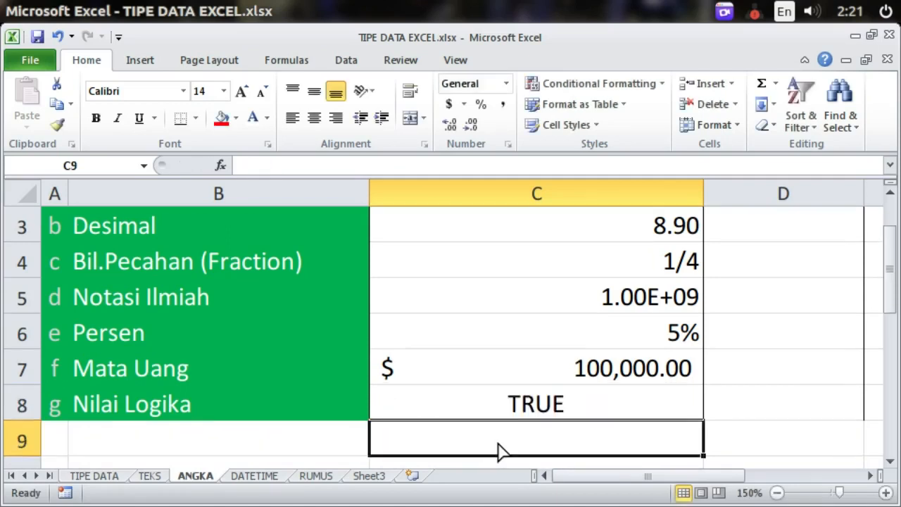
pyautogui.write('FALSE')
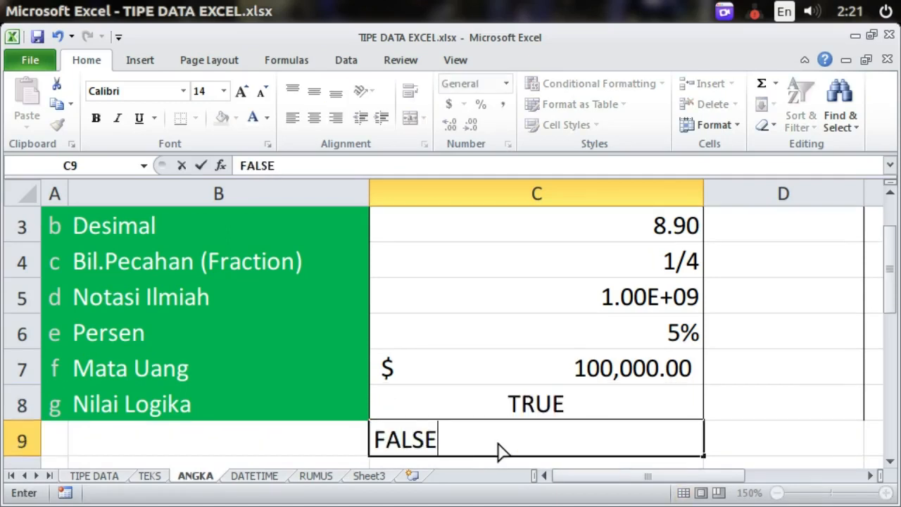
pyautogui.press('Return')
# Step: Review the TRUE/FALSE examples, then go back to the top and down to the first CEK cell, D2
pyautogui.press('Up')
pyautogui.press('Up')
pyautogui.press('Up')
pyautogui.press('Up')
pyautogui.press('Up')
pyautogui.press('Up')
pyautogui.press('Up')
pyautogui.press('Up')
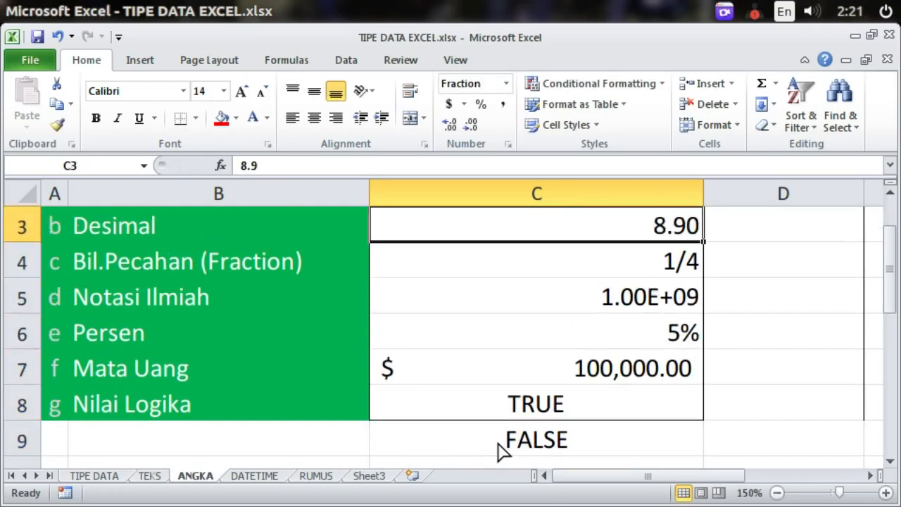
pyautogui.press('Down')
pyautogui.press('Down')
pyautogui.press('Down')
pyautogui.press('Down')
pyautogui.press('Down')
pyautogui.press('Down')
pyautogui.press('Down')
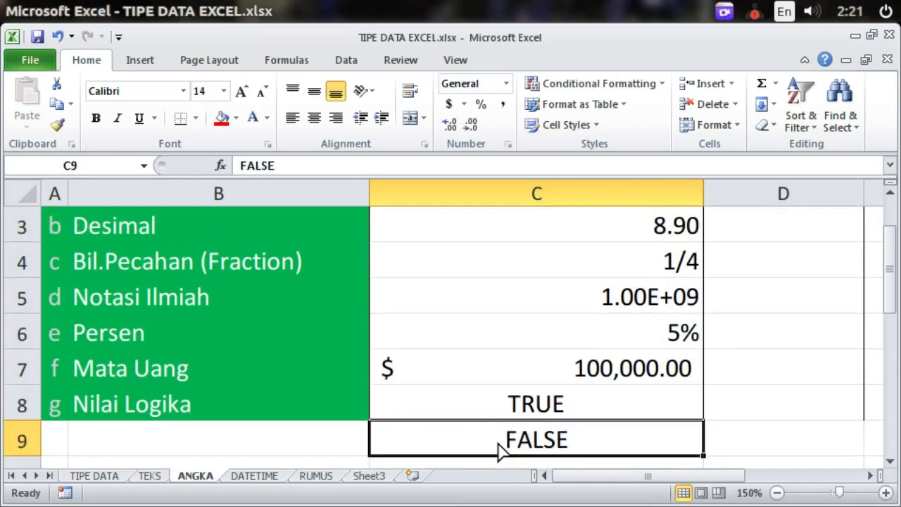
pyautogui.moveTo(539, 408); pyautogui.dragTo(542, 424)
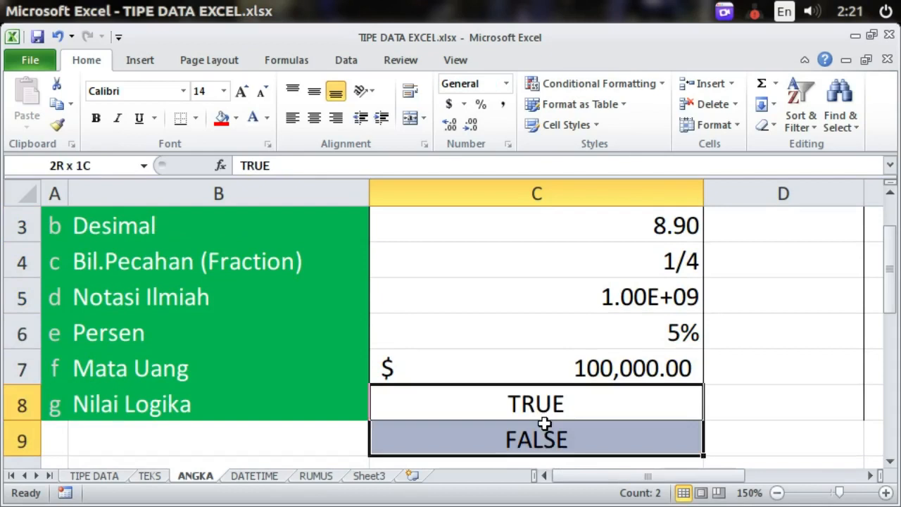
pyautogui.click(491, 437)
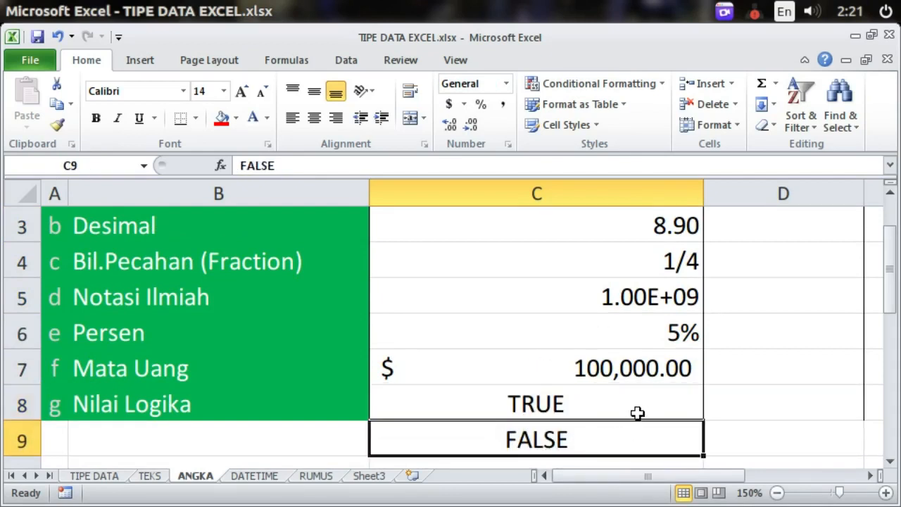
pyautogui.press('Up')
pyautogui.press('Up')
pyautogui.press('Up')
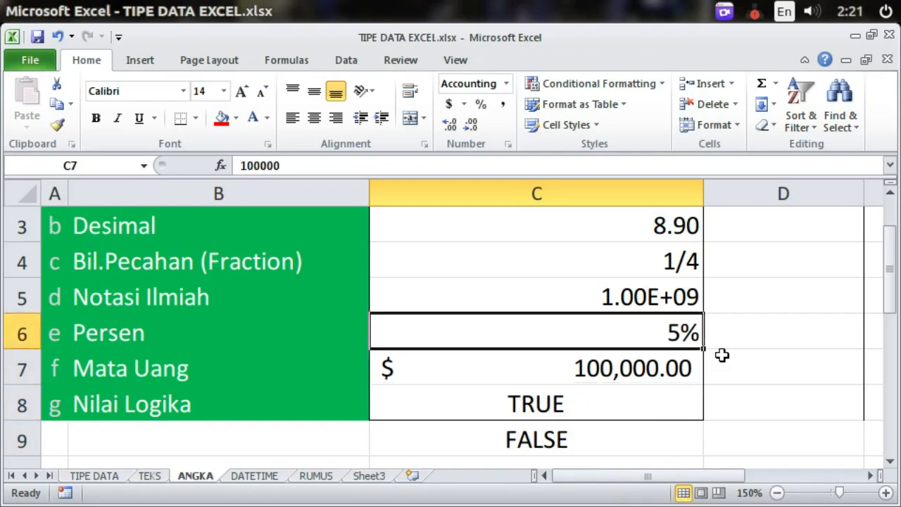
pyautogui.hotkey('ctrl', 'Up')
pyautogui.press('Right')
pyautogui.press('Down')
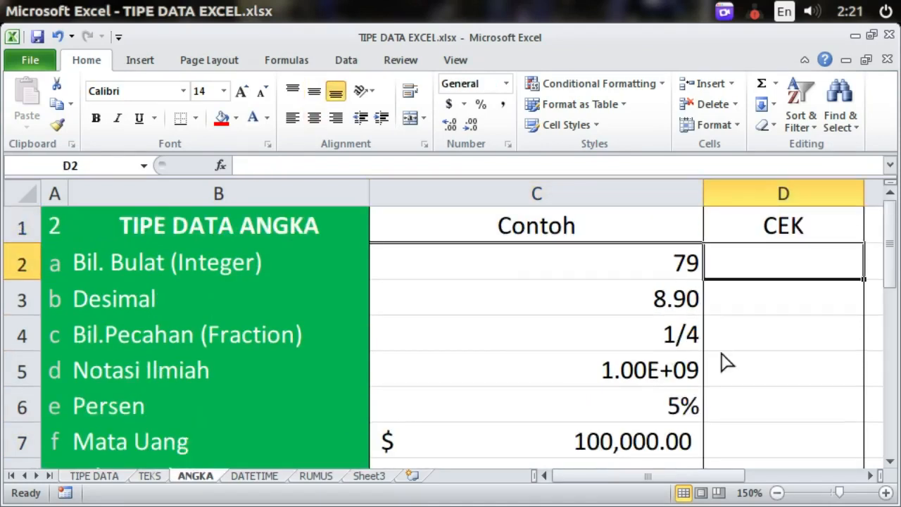
# Step: Enter =ISNUMBER(C2) in D2 to test the first example
pyautogui.write('=ISNU')
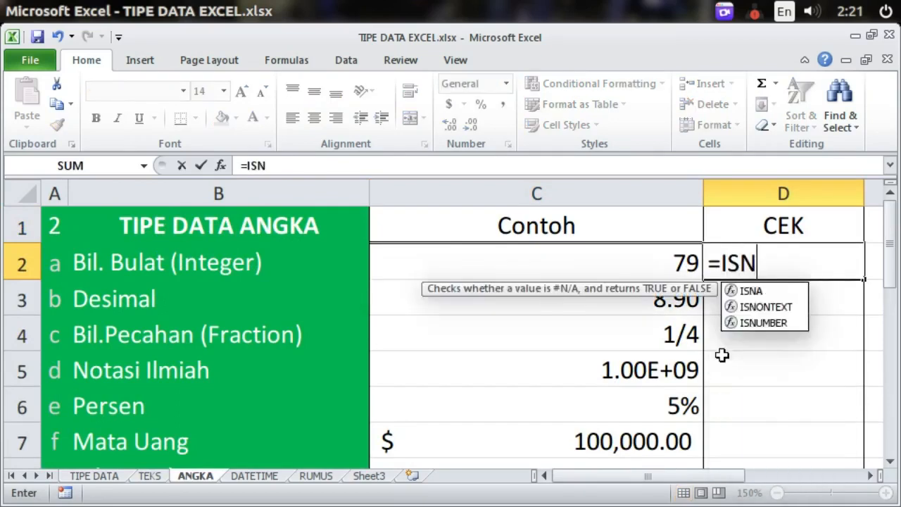
pyautogui.press('BackSpace')
pyautogui.press('BackSpace')
pyautogui.press('Escape')
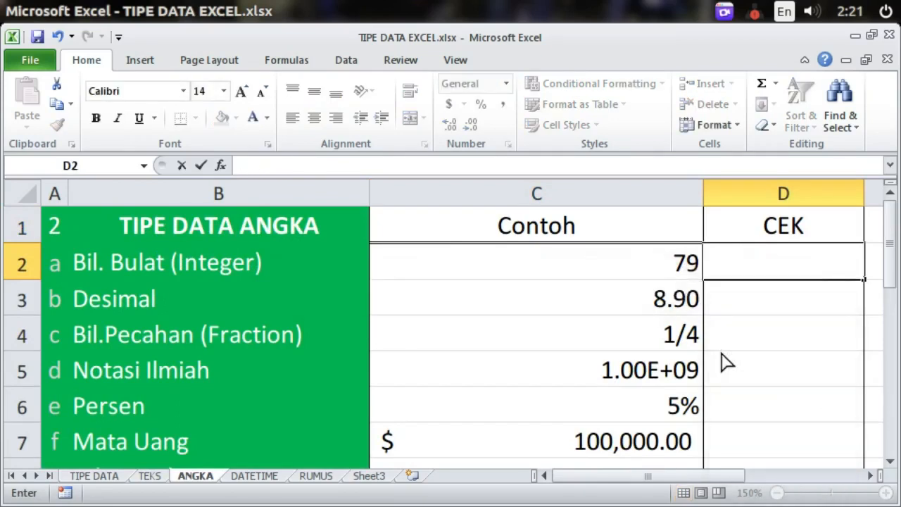
pyautogui.write('=ISNUMBER(')
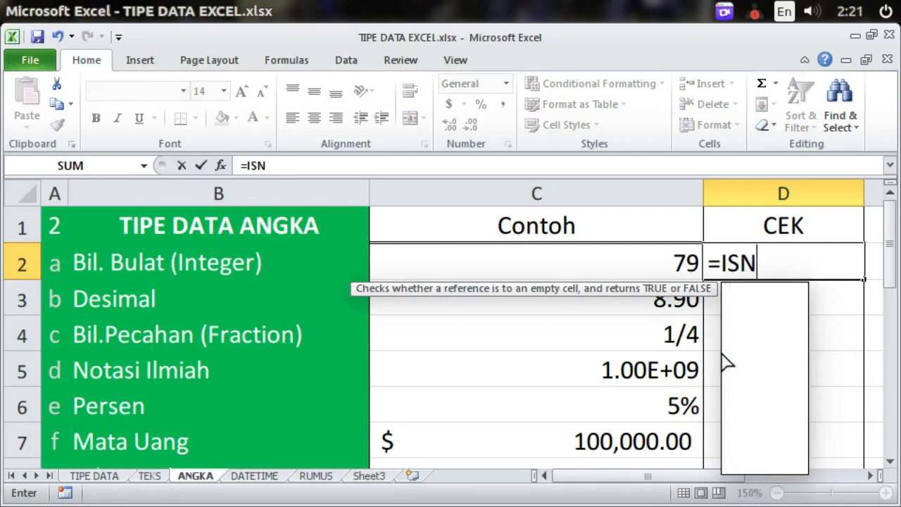
pyautogui.click(672, 262)
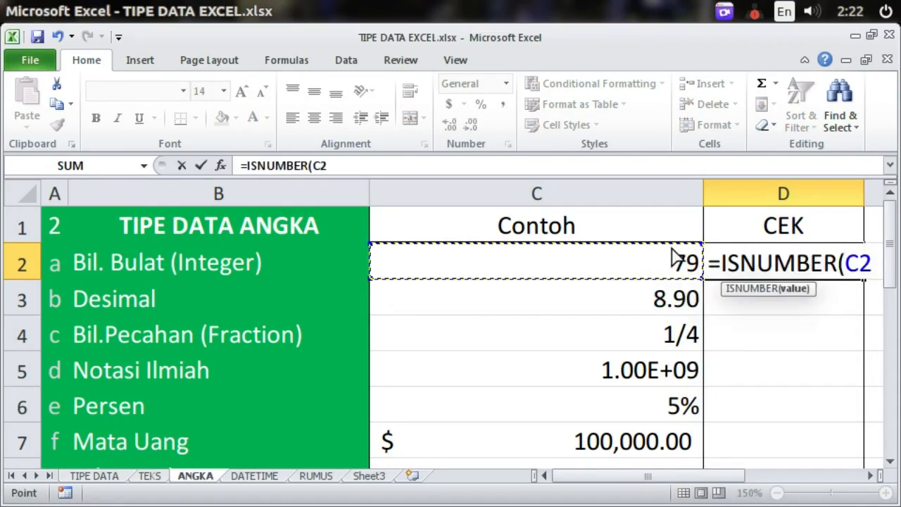
pyautogui.press('Return')
# Step: Copy the ISNUMBER check from D2 down the CEK column through D9
pyautogui.click(764, 265)
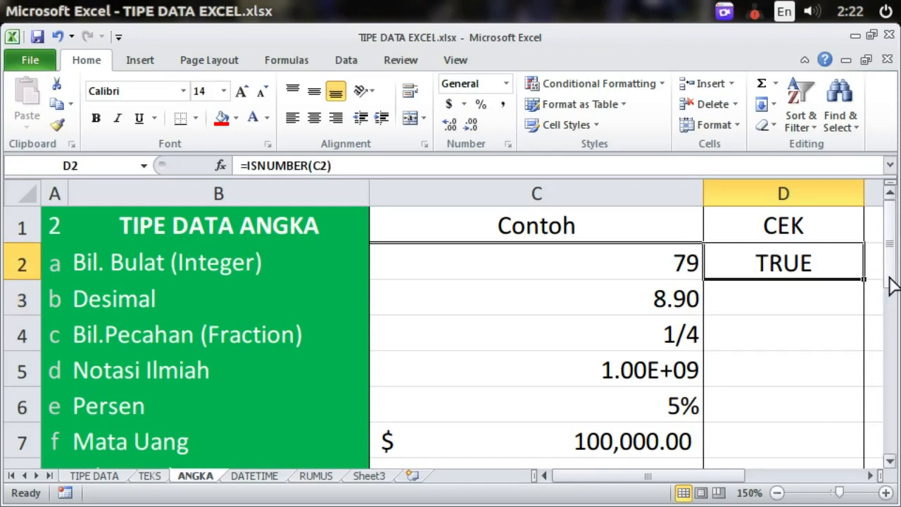
pyautogui.moveTo(891, 276); pyautogui.dragTo(891, 286)
pyautogui.moveTo(864, 242); pyautogui.dragTo(850, 452)
pyautogui.moveTo(893, 258); pyautogui.dragTo(894, 288)
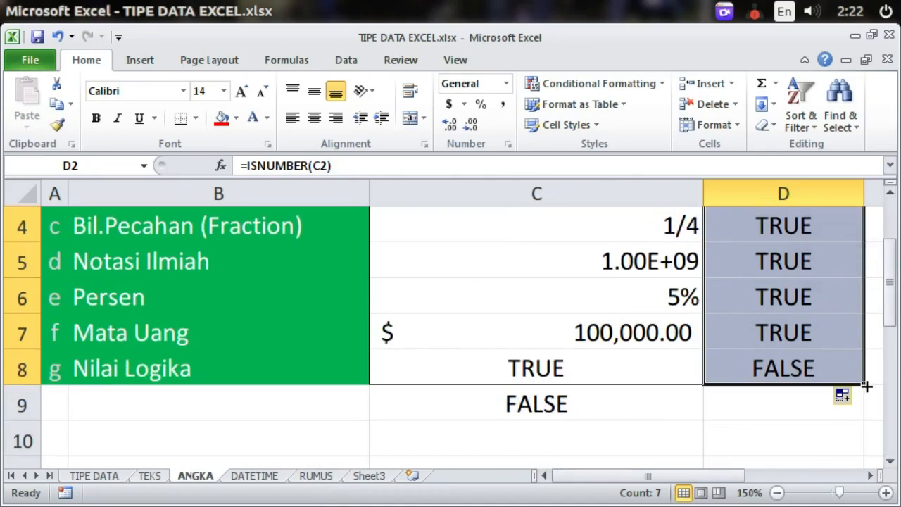
pyautogui.moveTo(865, 383); pyautogui.dragTo(864, 407)
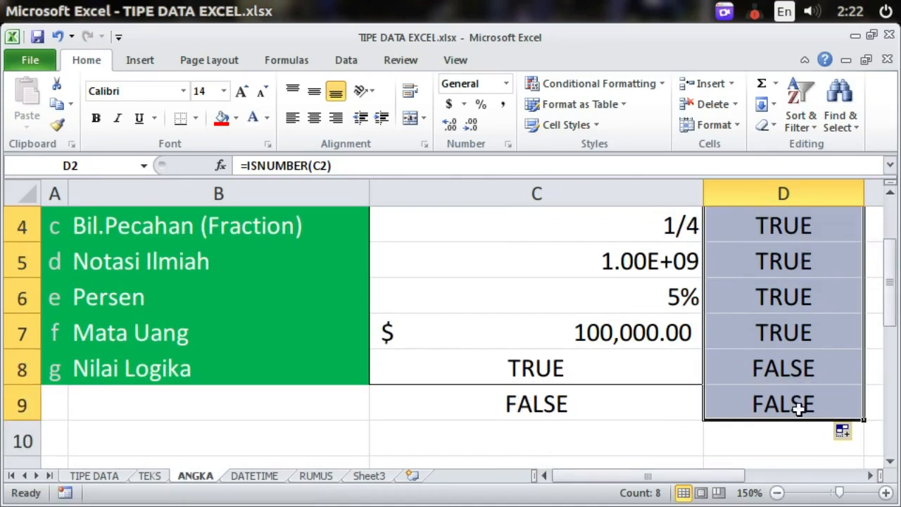
# Step: Review the CEK results, confirming FALSE beside the TRUE and FALSE logical values
pyautogui.click(760, 368)
pyautogui.click(766, 299)
pyautogui.press('Up')
pyautogui.press('Up')
pyautogui.press('Up')
pyautogui.press('Up')
pyautogui.press('Up')
pyautogui.press('Down')
pyautogui.press('Down')
pyautogui.press('Down')
pyautogui.press('Down')
pyautogui.press('Down')
pyautogui.press('Down')
pyautogui.press('Down')
pyautogui.press('Down')
pyautogui.press('Down')
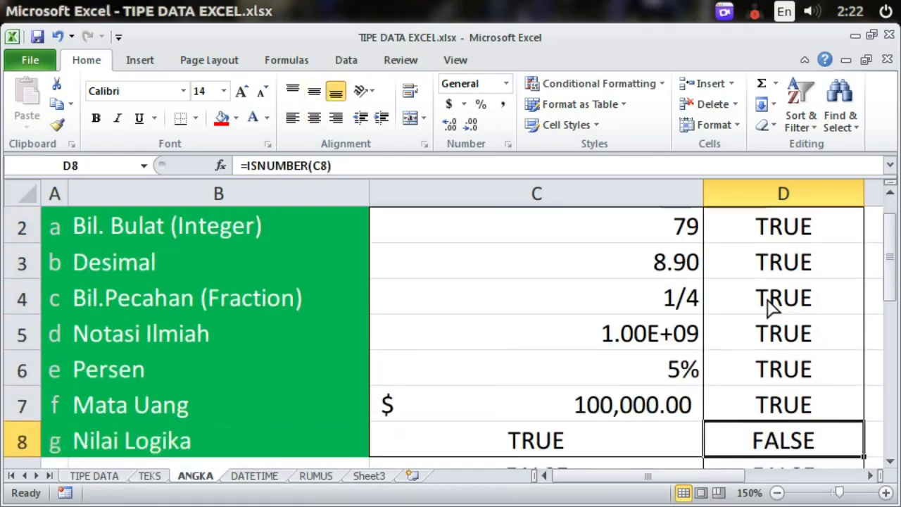
pyautogui.press('Up')
pyautogui.press('Up')
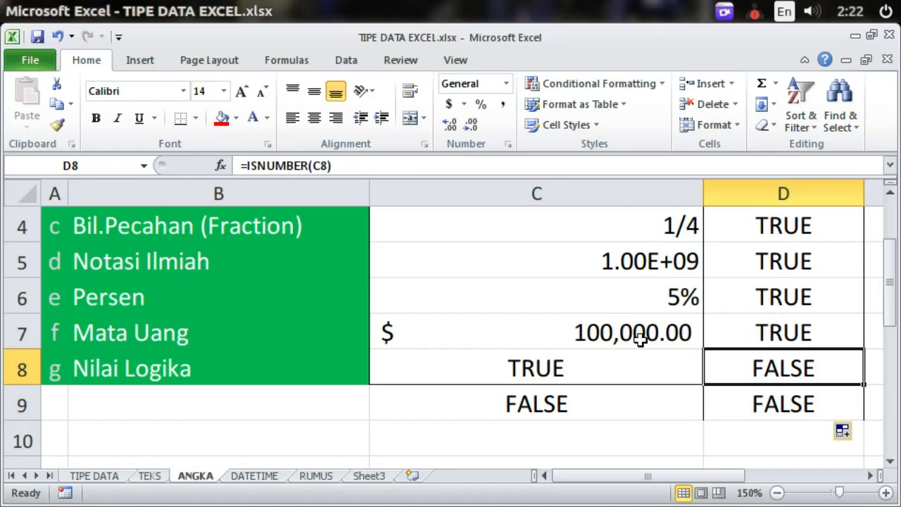
pyautogui.click(539, 367)
pyautogui.click(795, 375)
# Step: Enter =C8+C9 in B10 to add the TRUE and FALSE examples, giving 1
pyautogui.moveTo(807, 376); pyautogui.dragTo(770, 394)
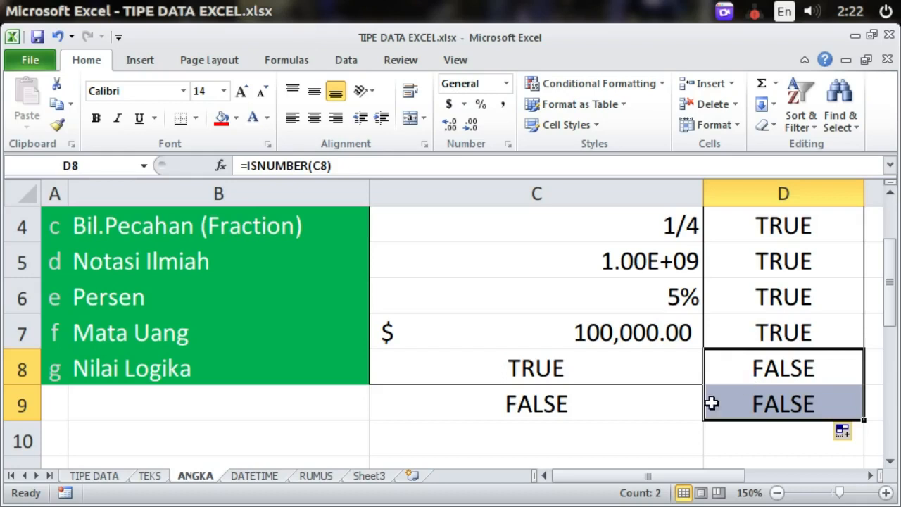
pyautogui.click(339, 435)
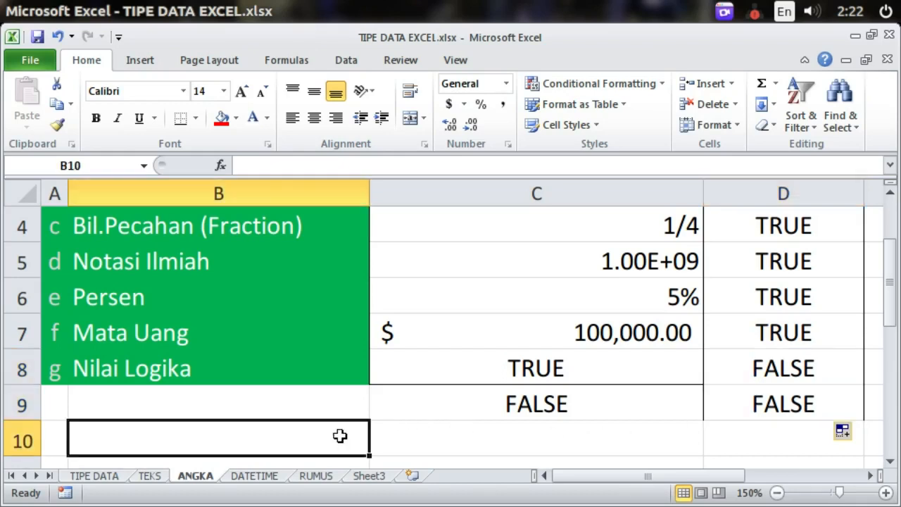
pyautogui.write('=')
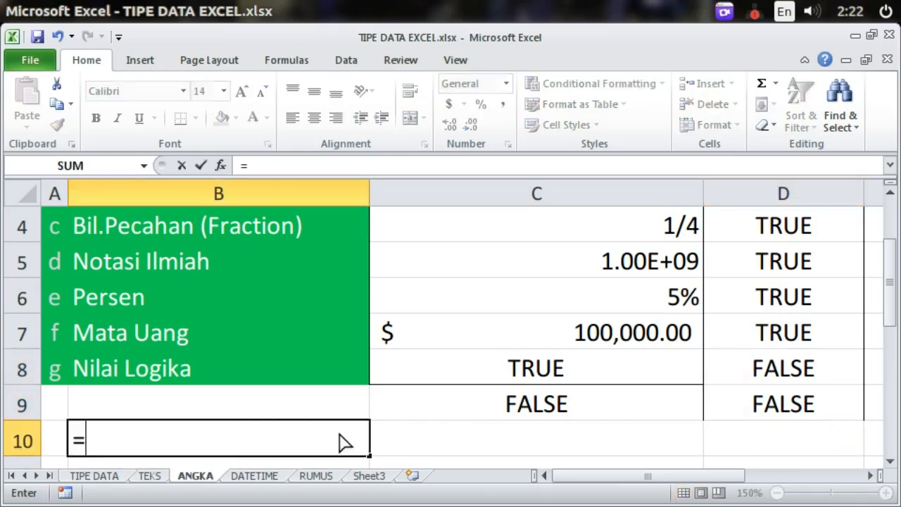
pyautogui.click(458, 371)
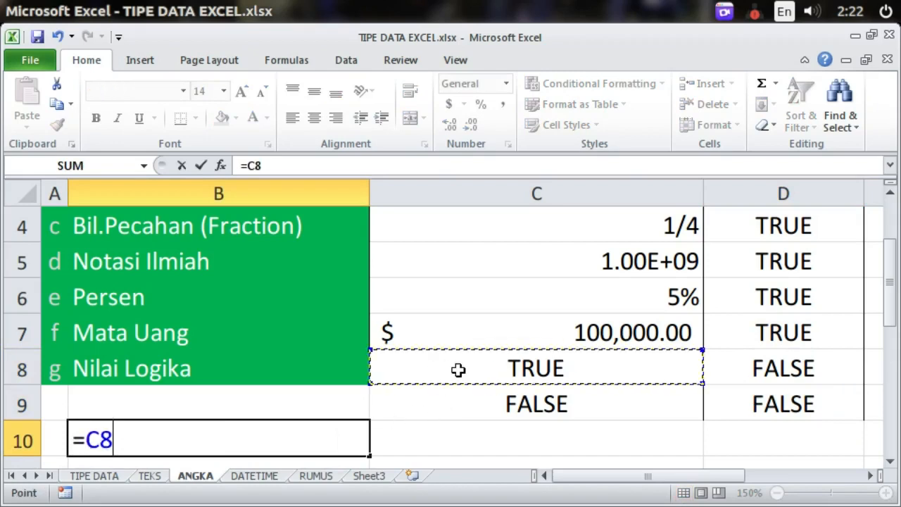
pyautogui.write('+')
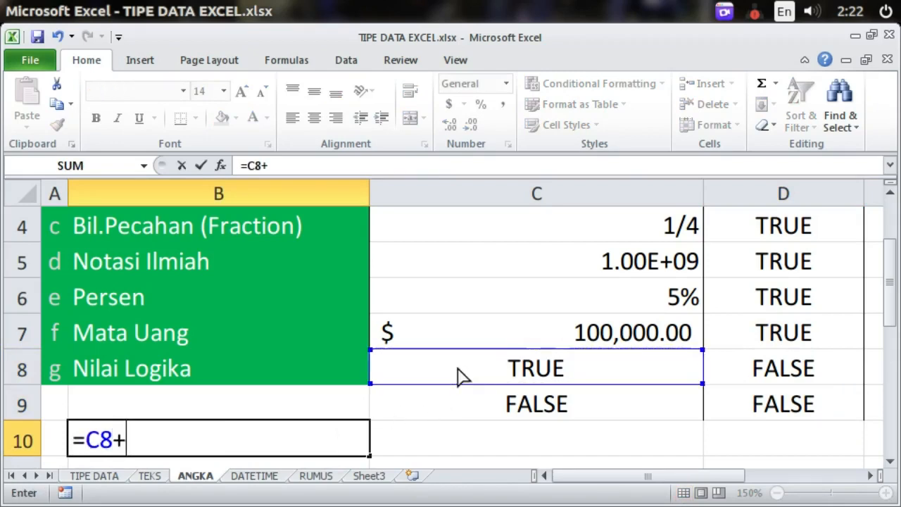
pyautogui.click(489, 406)
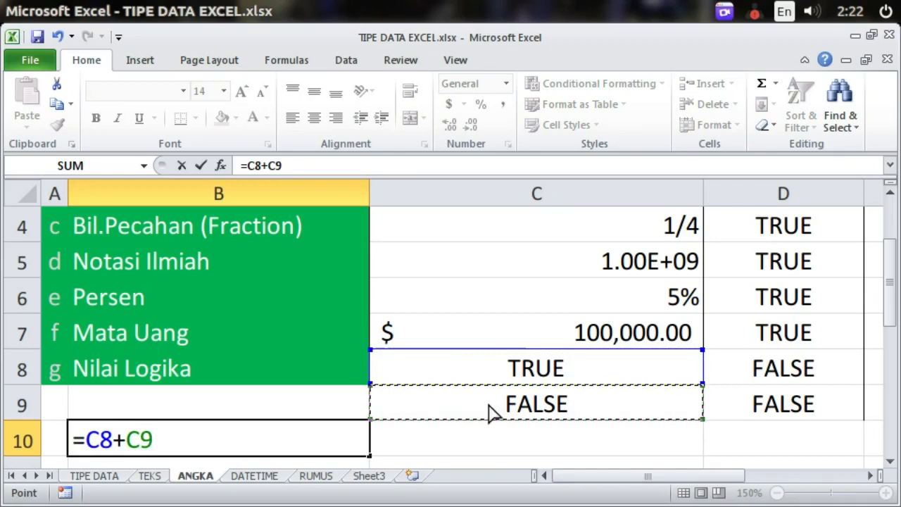
pyautogui.press('Return')
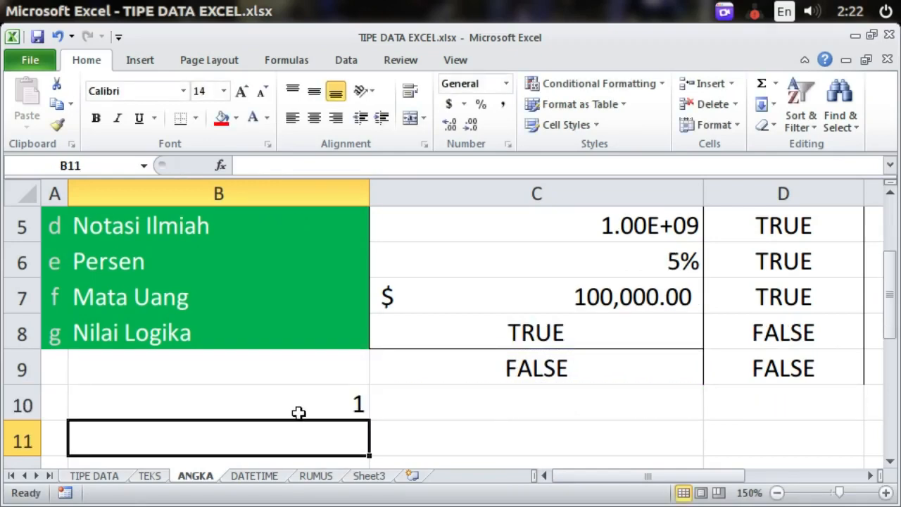
pyautogui.click(317, 401)
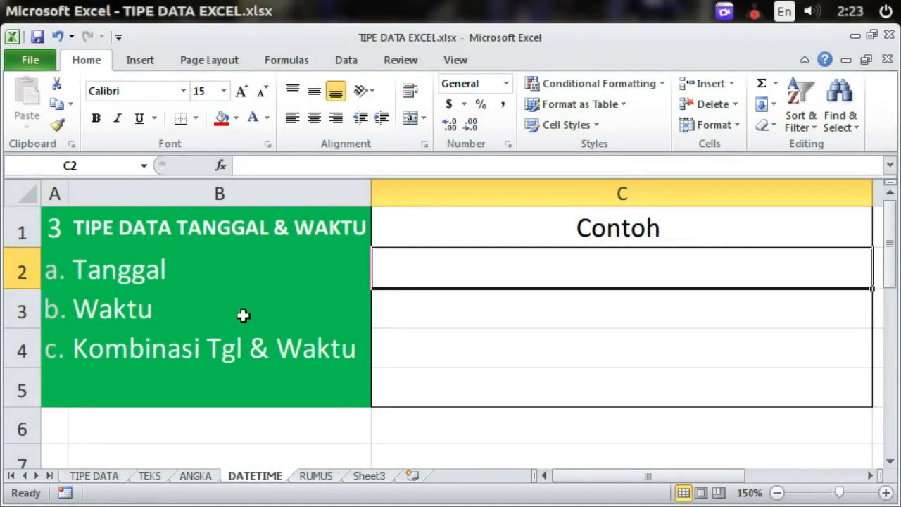
# Step: On the DATETIME sheet, select the Tanggal label in B2, then its Contoh cell C2
pyautogui.click(191, 266)
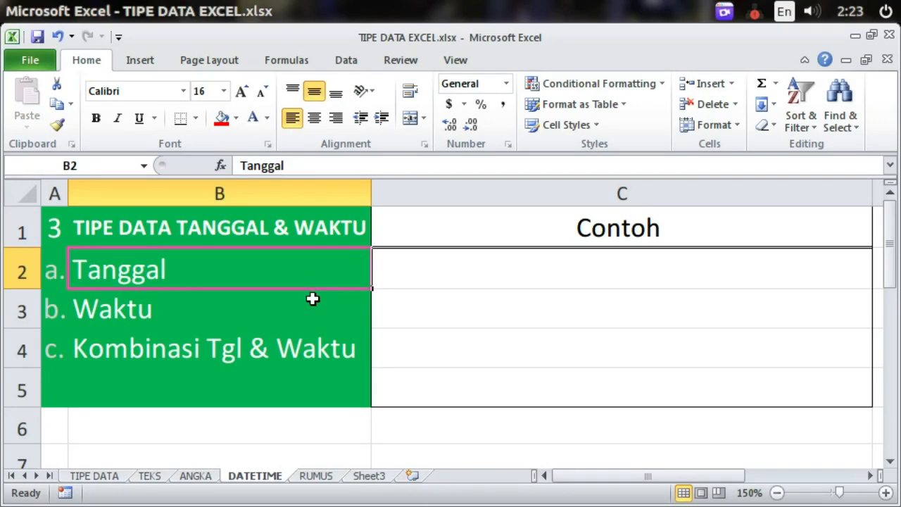
pyautogui.click(405, 284)
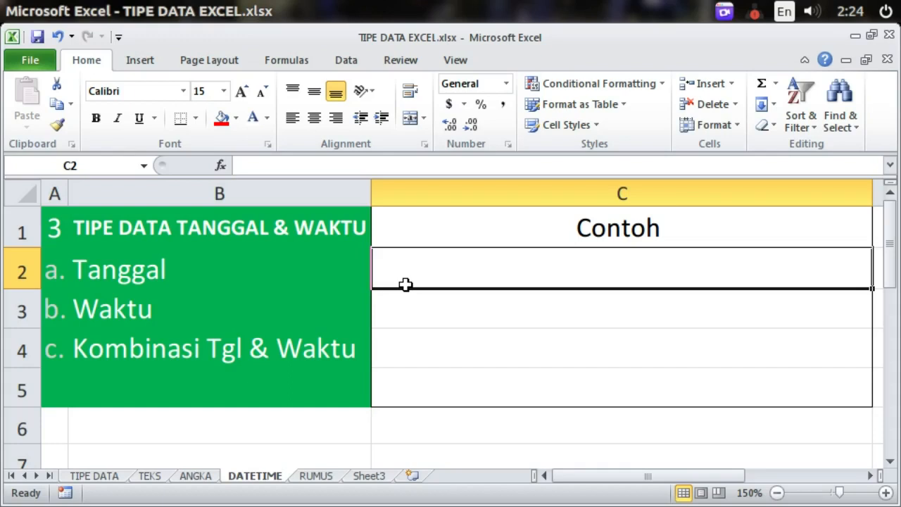
# Step: Enter 12/8/2021 in C2 and apply Long Date to show Wednesday, December 08, 2021
pyautogui.write('12/')
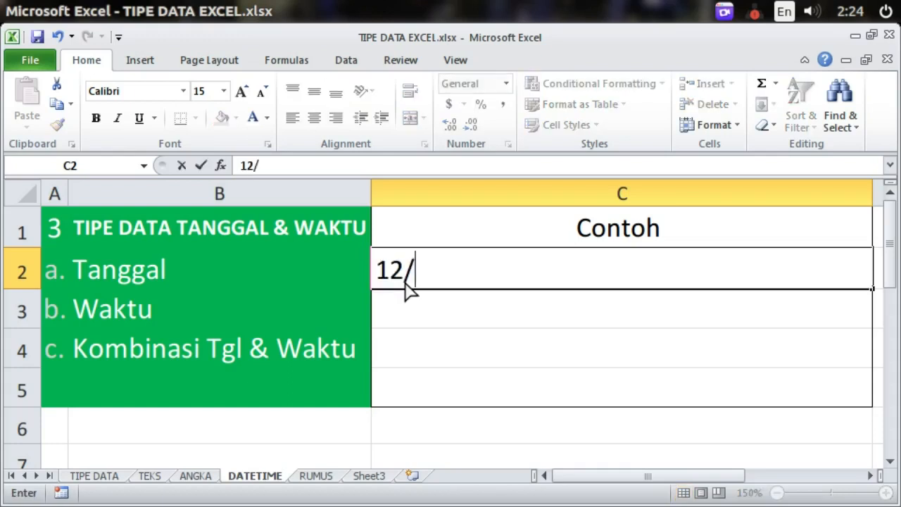
pyautogui.write('8/2021')
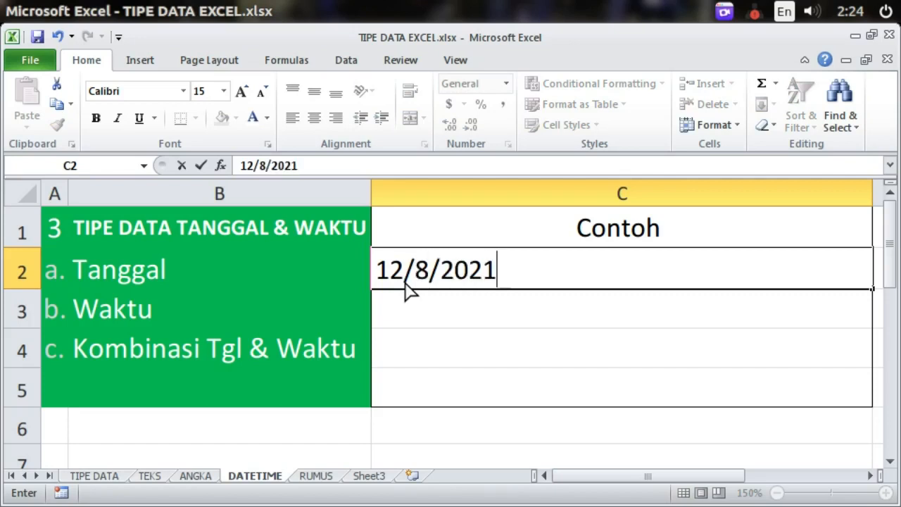
pyautogui.press('Return')
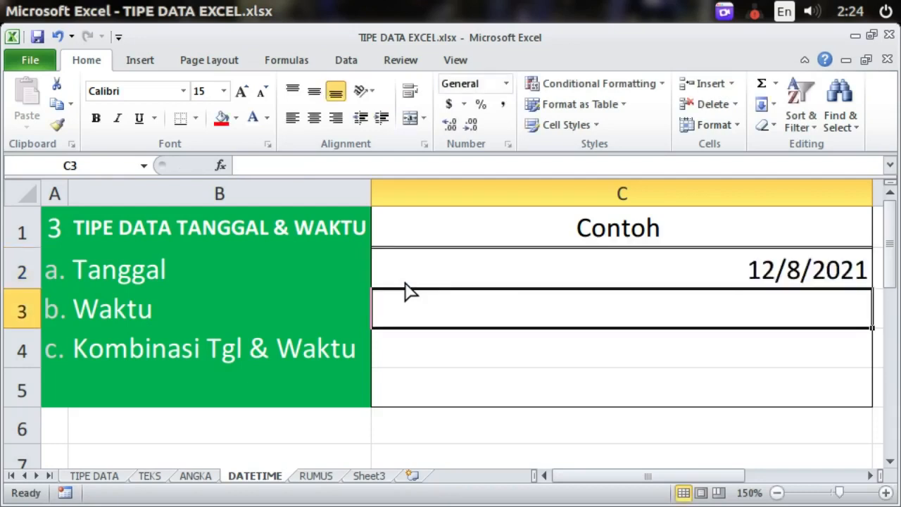
pyautogui.click(505, 280)
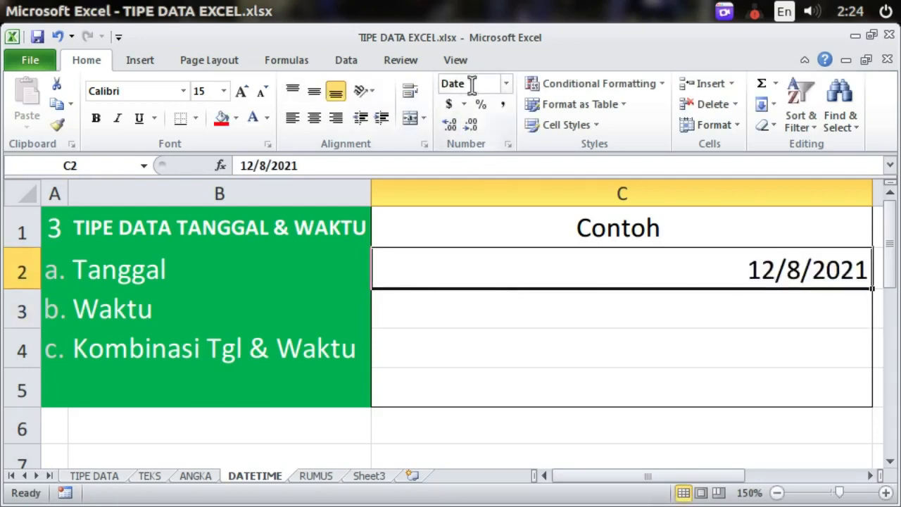
pyautogui.click(505, 85)
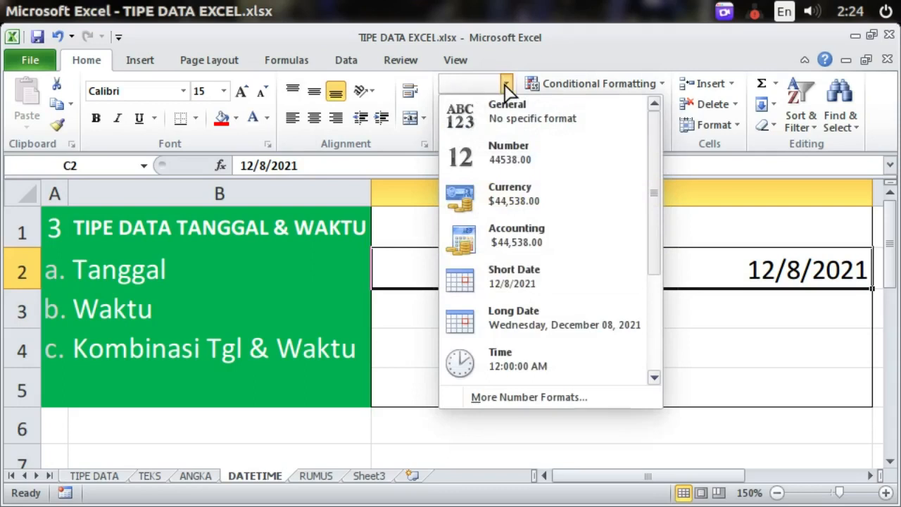
pyautogui.click(533, 325)
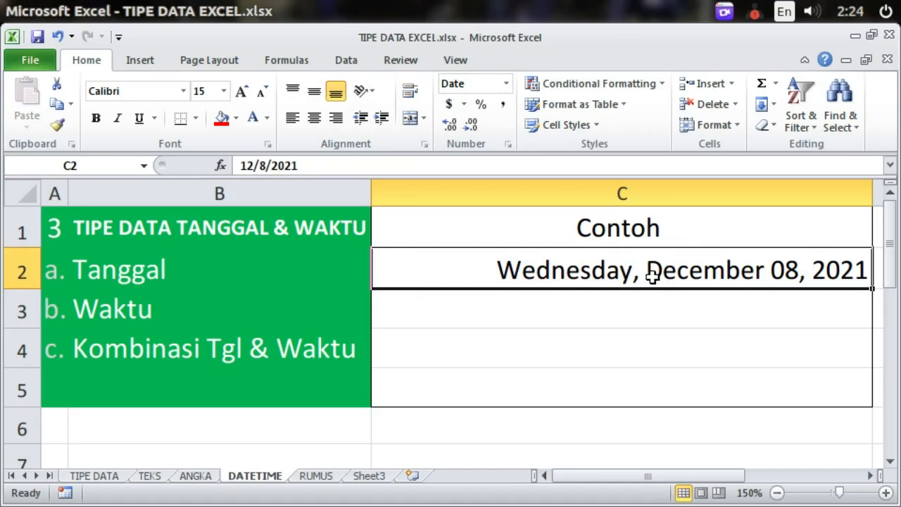
pyautogui.click(623, 320)
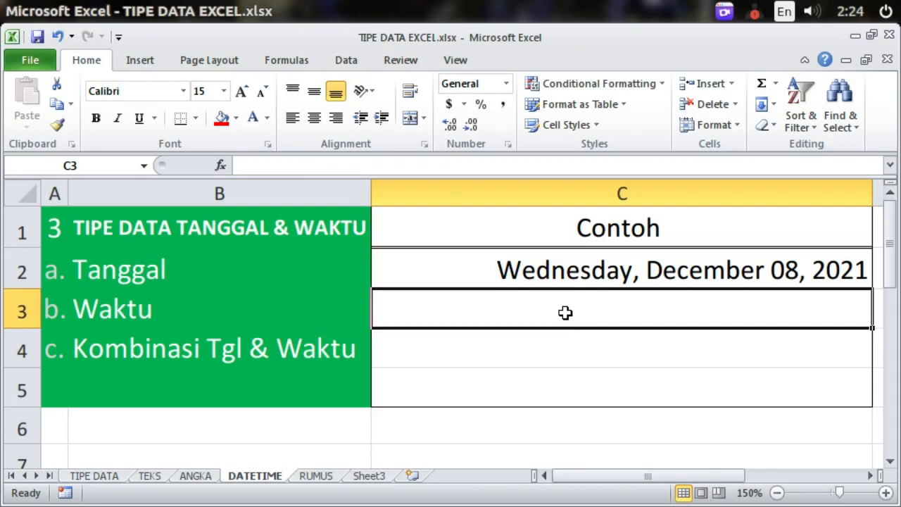
# Step: Clear the old date from C3 and enter the time 12:00
pyautogui.write('12/11')
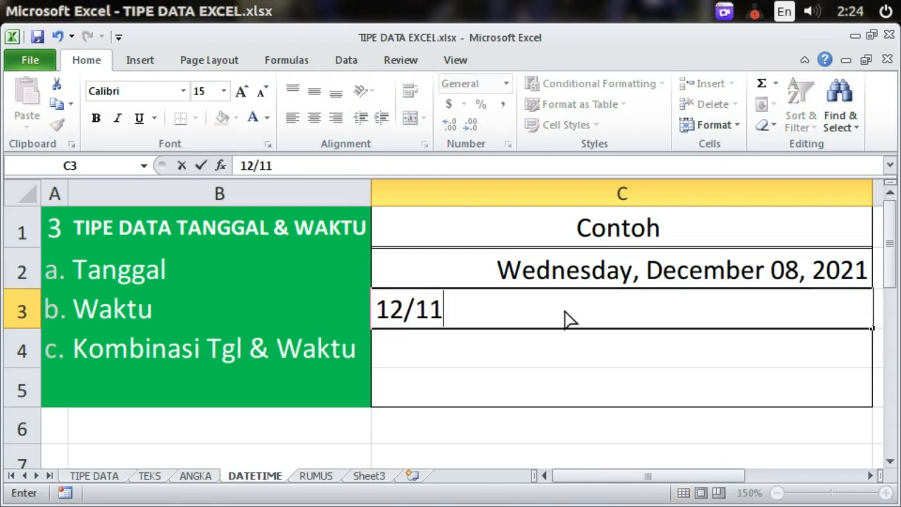
pyautogui.write('/2020')
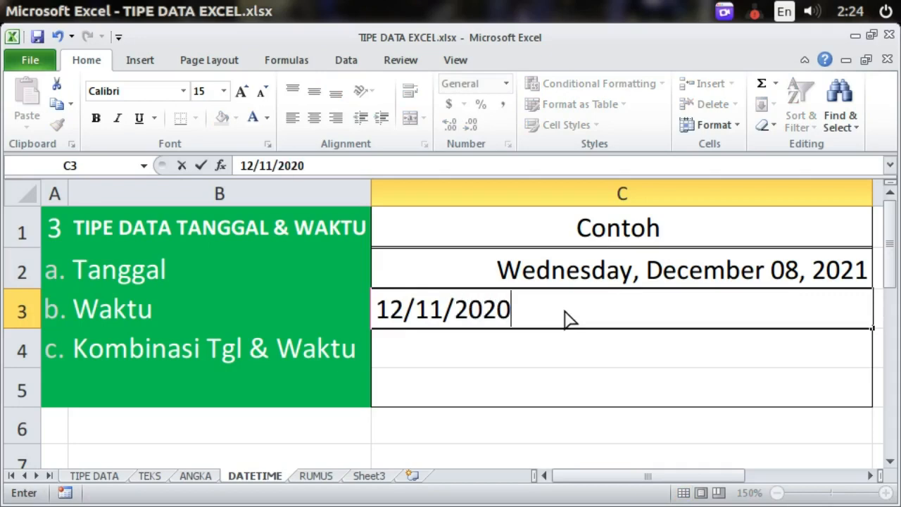
pyautogui.press('BackSpace')
pyautogui.press('BackSpace')
pyautogui.press('BackSpace')
pyautogui.press('BackSpace')
pyautogui.press('BackSpace')
pyautogui.press('BackSpace')
pyautogui.press('BackSpace')
pyautogui.press('BackSpace')
pyautogui.press('BackSpace')
pyautogui.press('BackSpace')
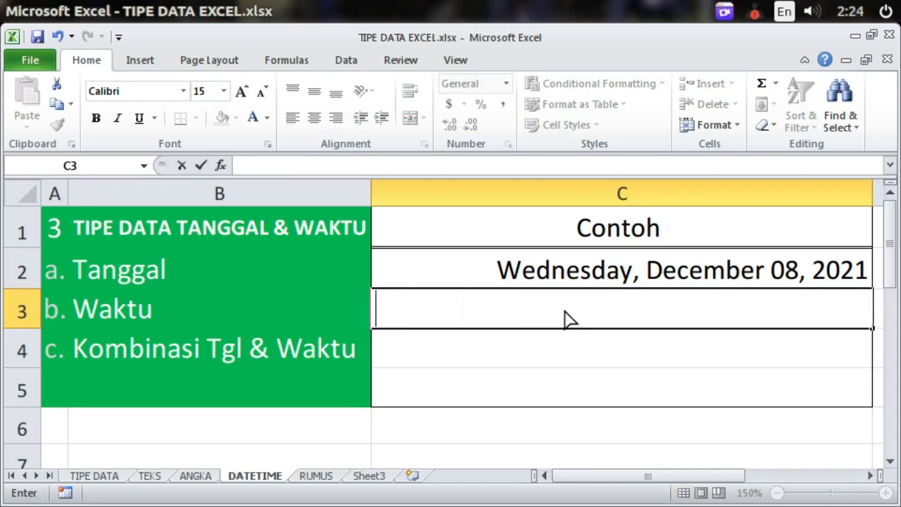
pyautogui.click(515, 346)
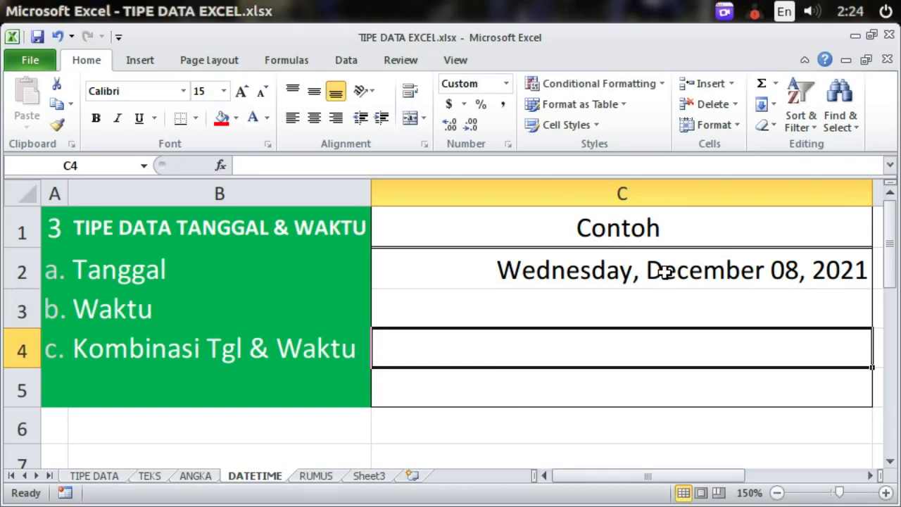
pyautogui.click(713, 307)
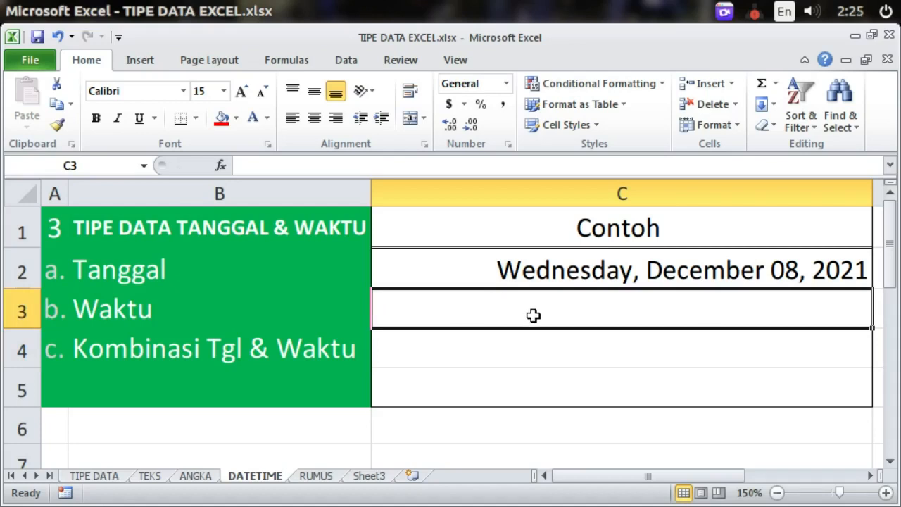
pyautogui.write('12')
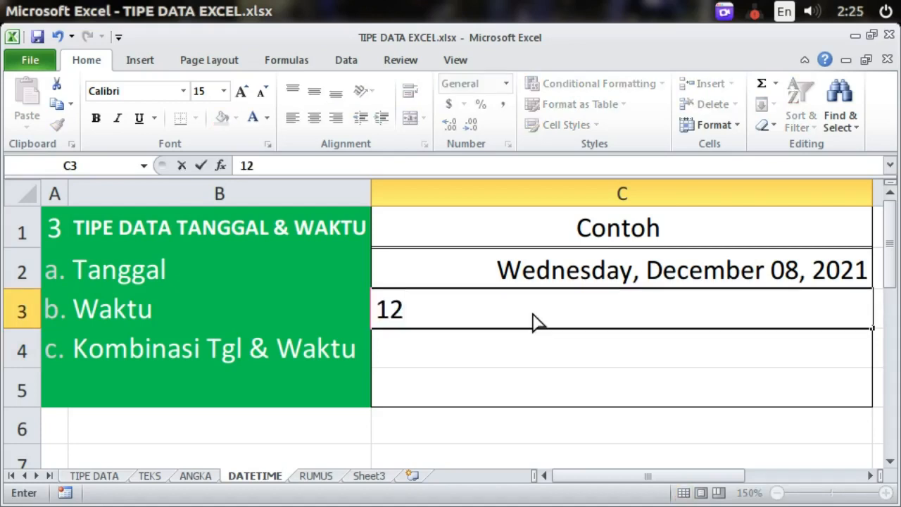
pyautogui.write(':00')
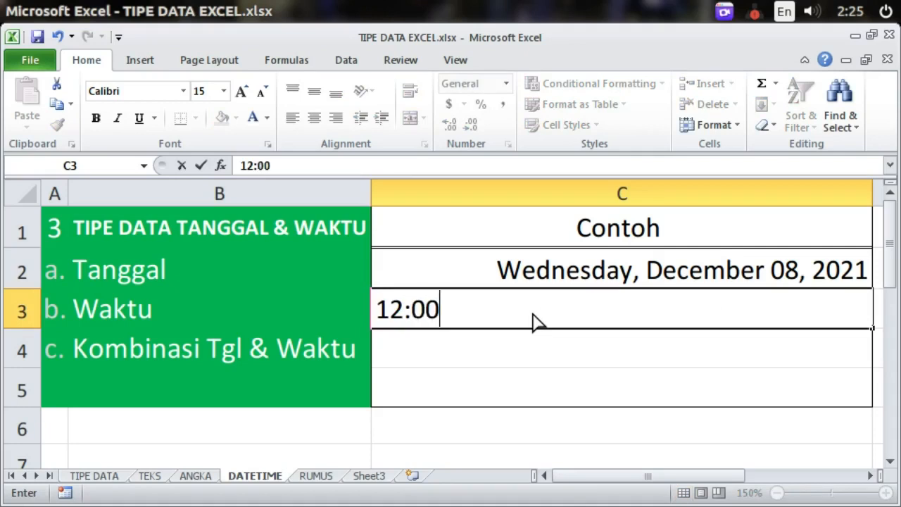
pyautogui.press('Return')
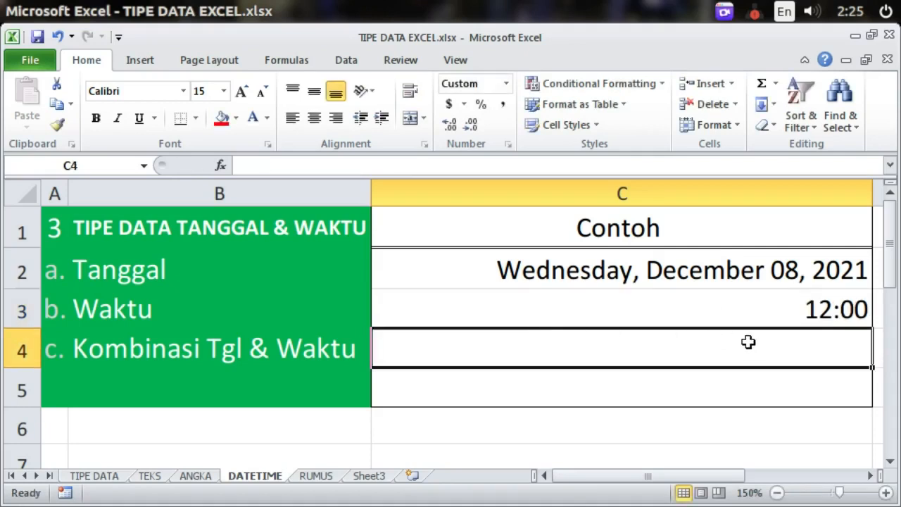
# Step: Apply the Time number format to C3 so it shows 12:00:00 PM
pyautogui.click(607, 305)
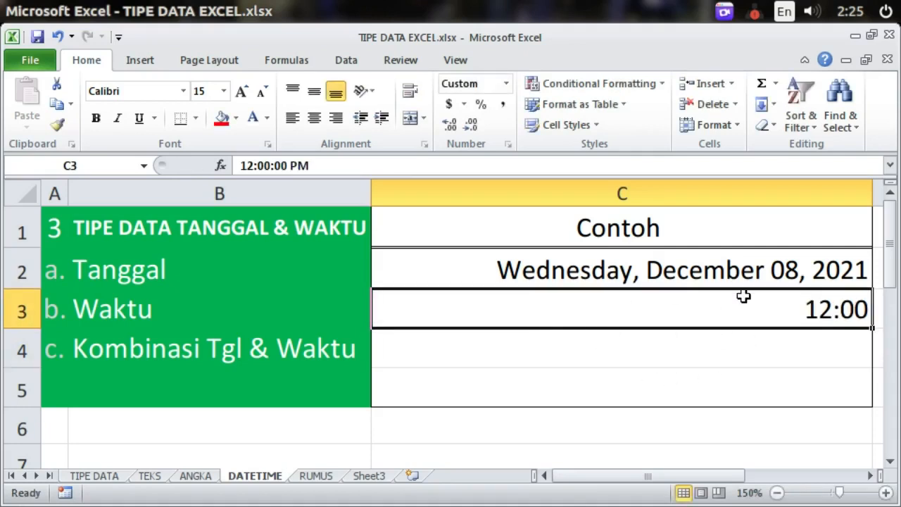
pyautogui.click(311, 165)
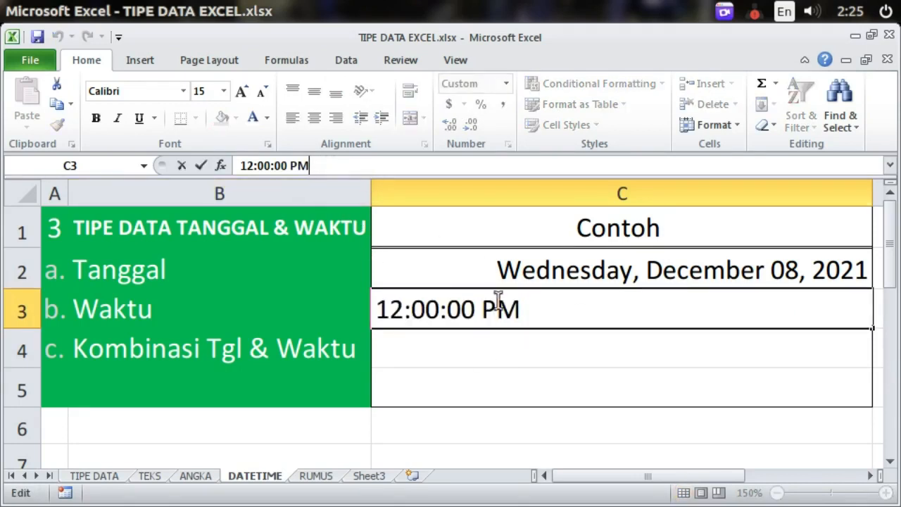
pyautogui.click(462, 355)
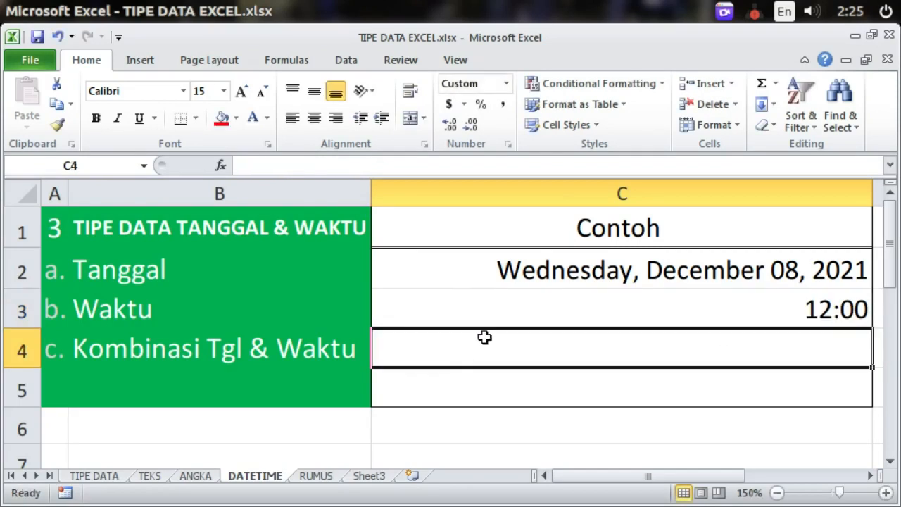
pyautogui.click(493, 316)
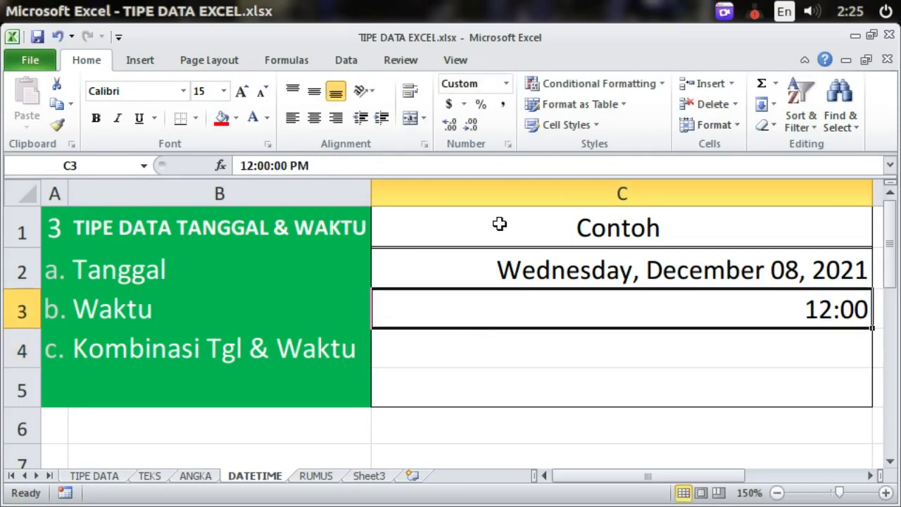
pyautogui.click(506, 84)
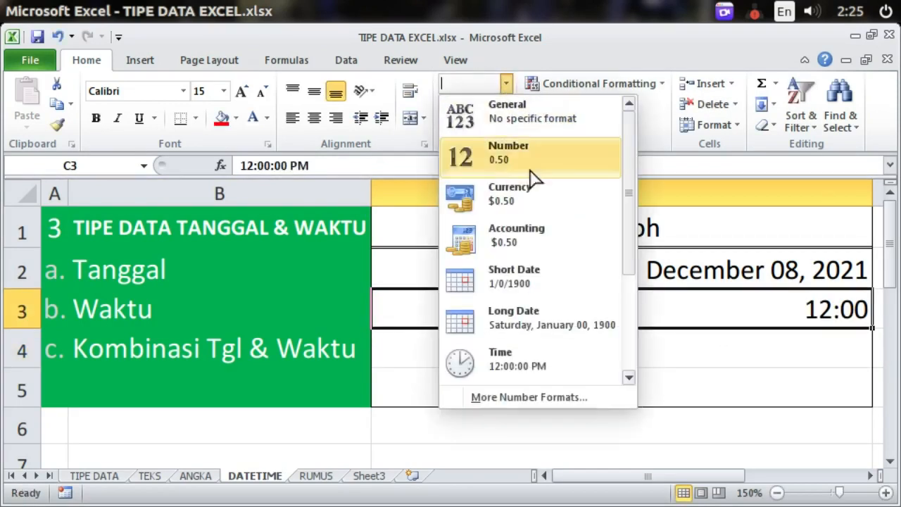
pyautogui.click(528, 357)
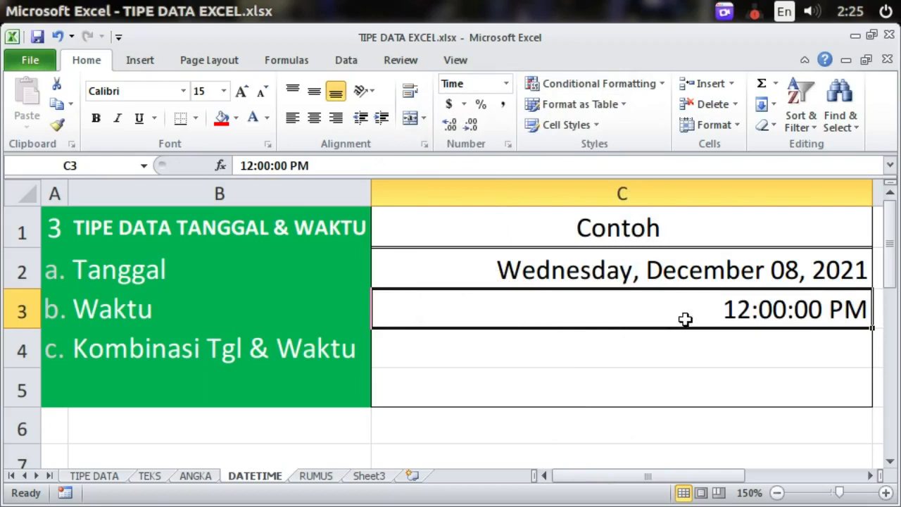
pyautogui.click(590, 360)
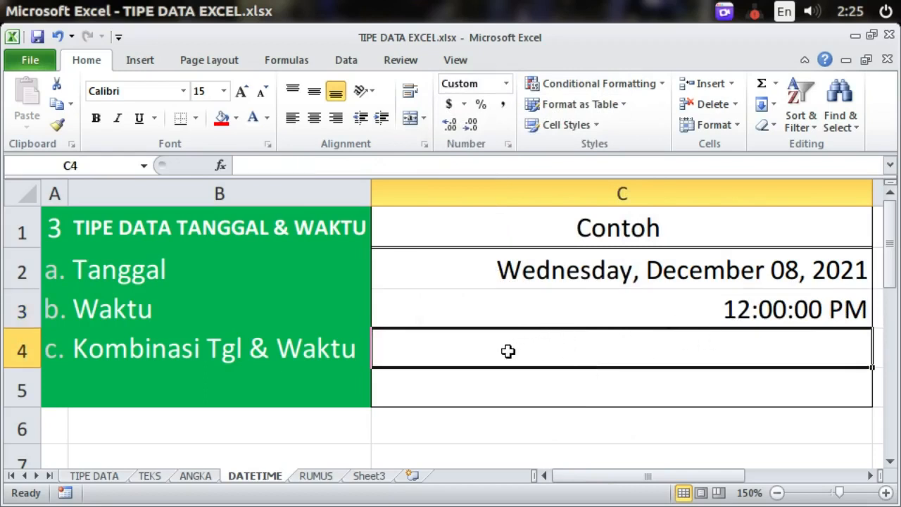
pyautogui.click(512, 309)
pyautogui.click(534, 348)
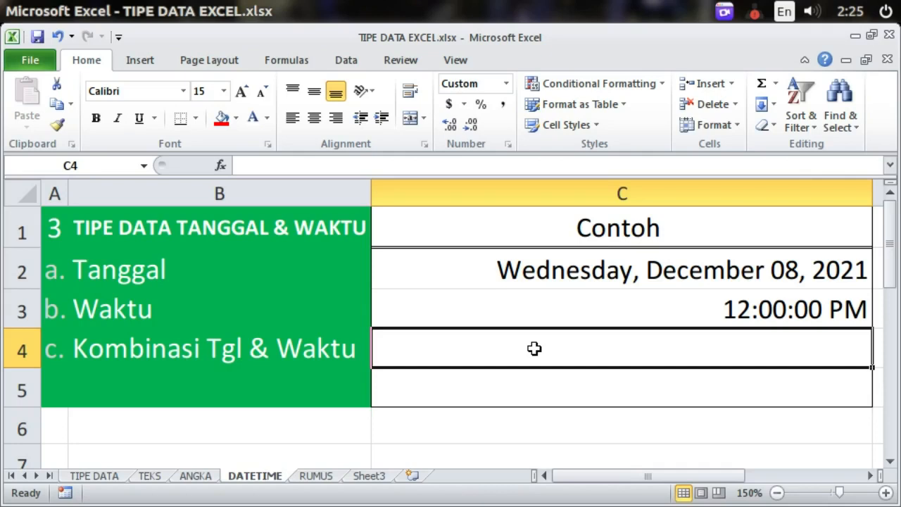
# Step: Enter the date-time 12/4/2021 12:00 in C4 and check its stored value
pyautogui.write('12/')
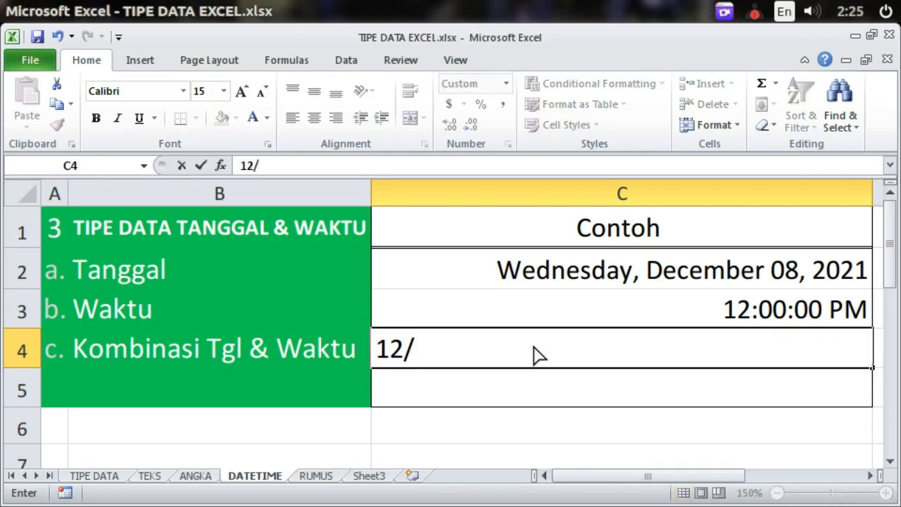
pyautogui.write('4/2021')
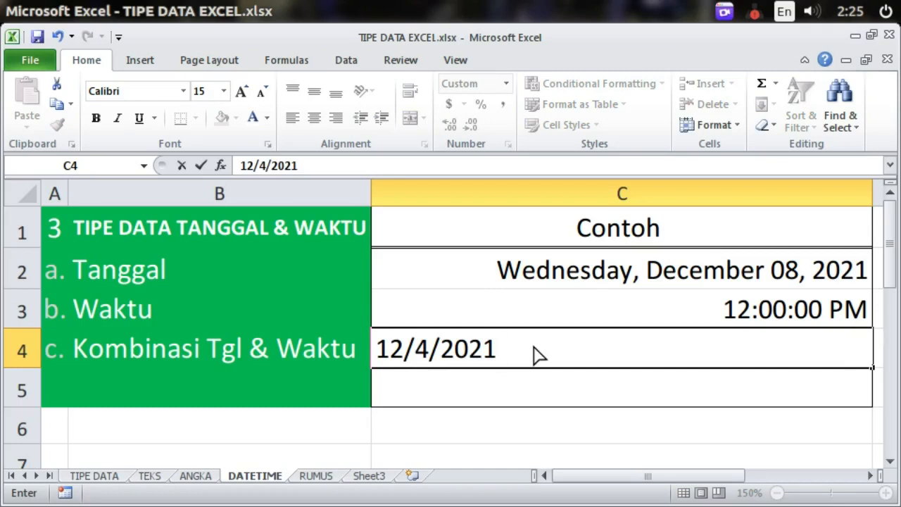
pyautogui.write(' 12:00')
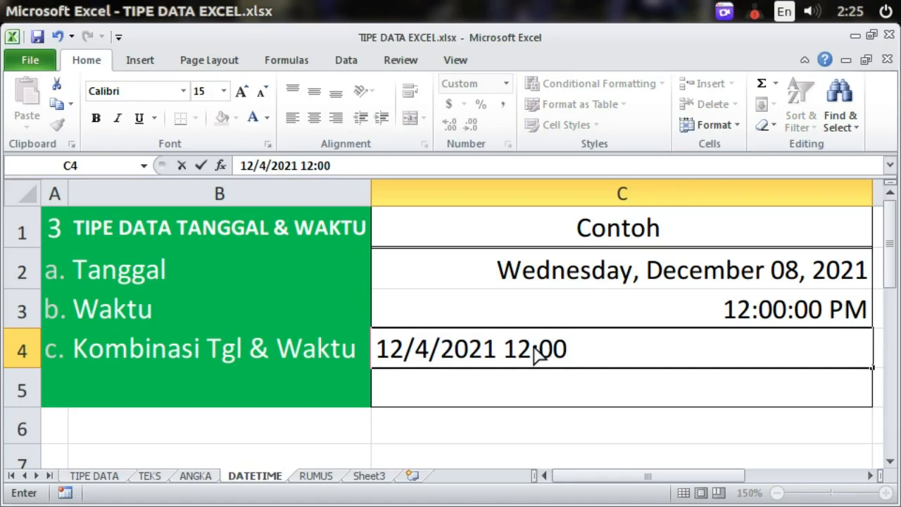
pyautogui.press('Return')
pyautogui.click(651, 350)
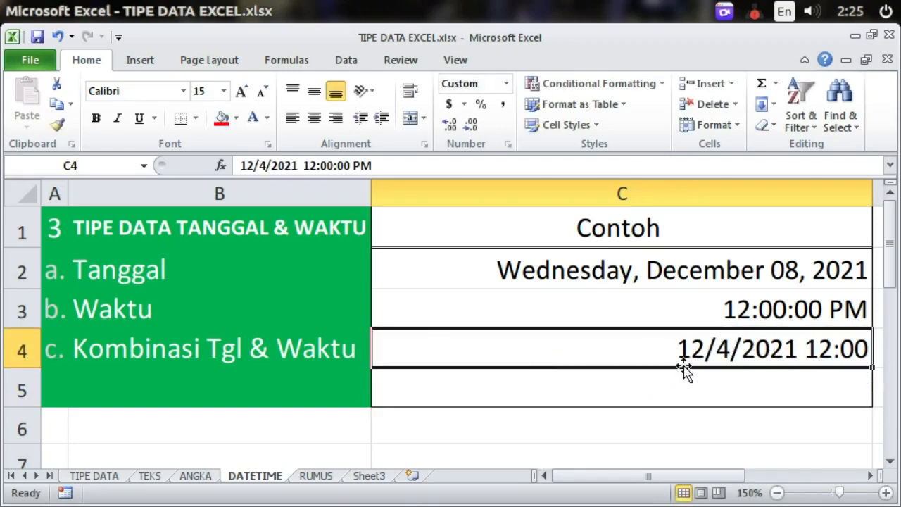
pyautogui.click(487, 173)
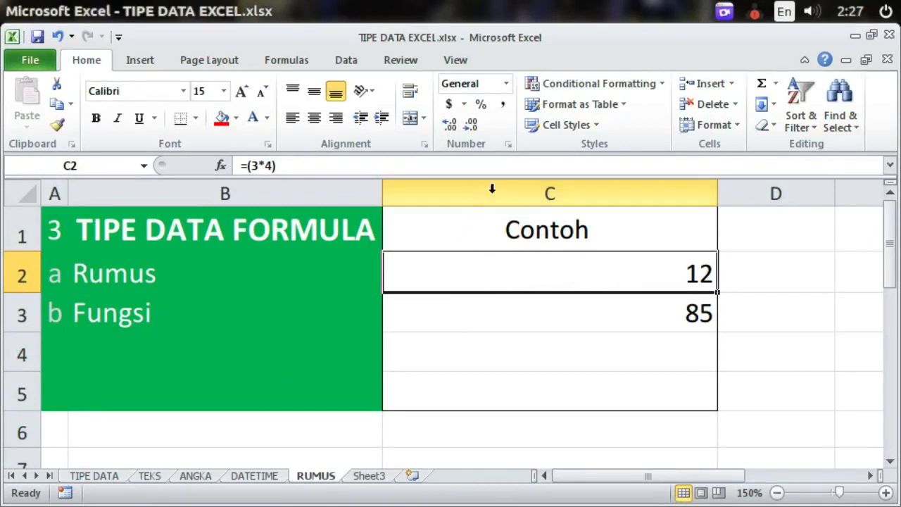
pyautogui.click(425, 164)
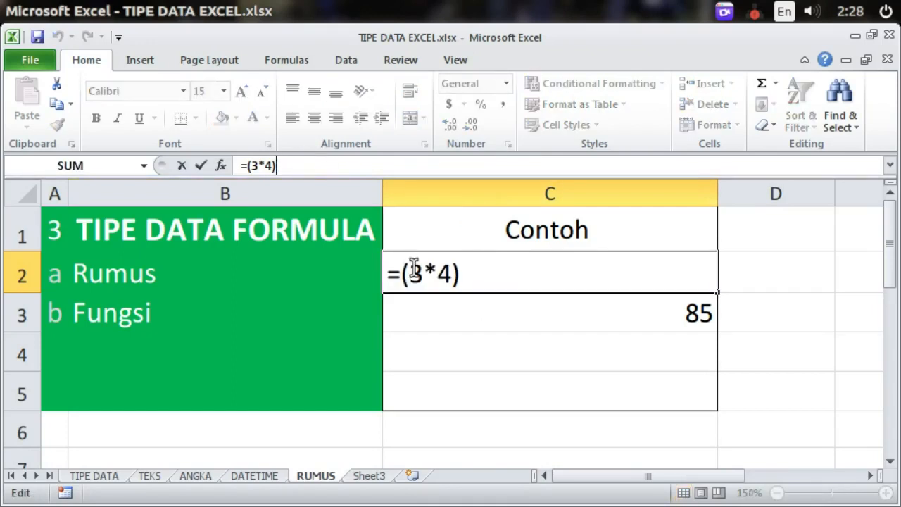
pyautogui.click(440, 312)
pyautogui.click(440, 261)
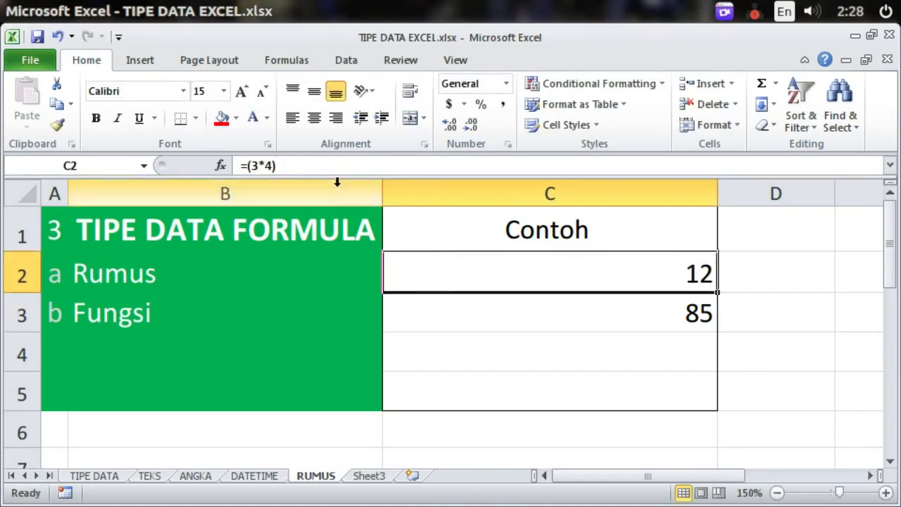
pyautogui.click(268, 164)
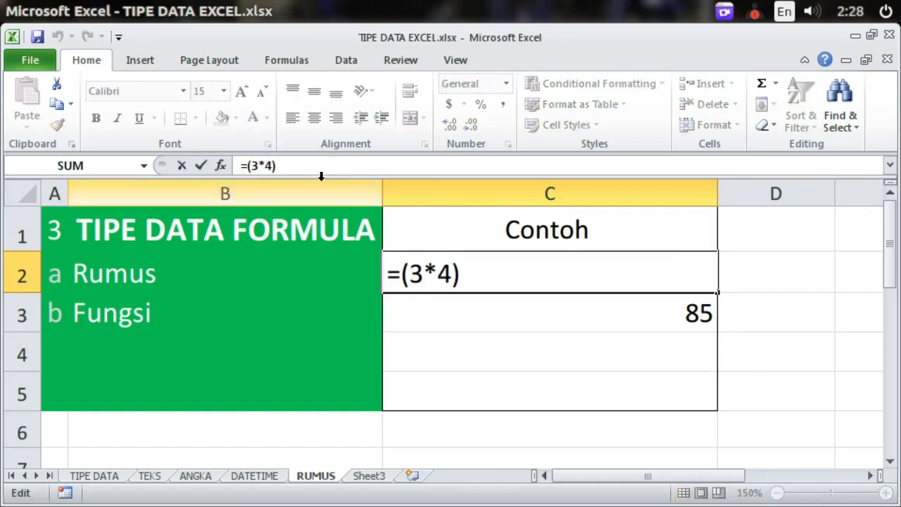
pyautogui.moveTo(404, 274); pyautogui.dragTo(381, 275)
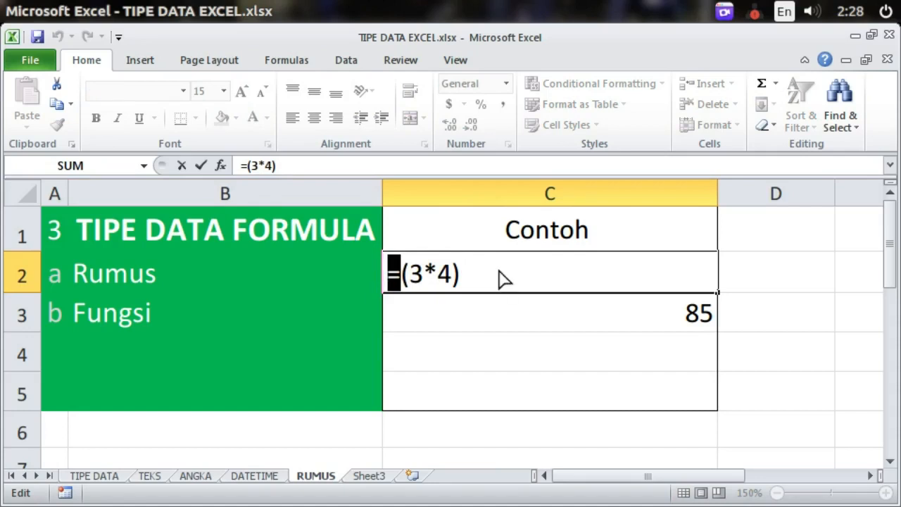
pyautogui.click(484, 270)
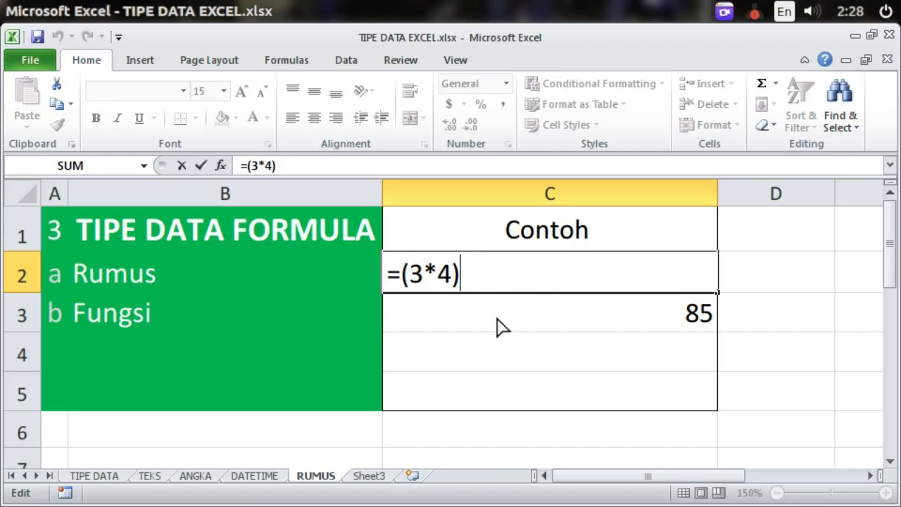
pyautogui.press('Return')
pyautogui.click(782, 276)
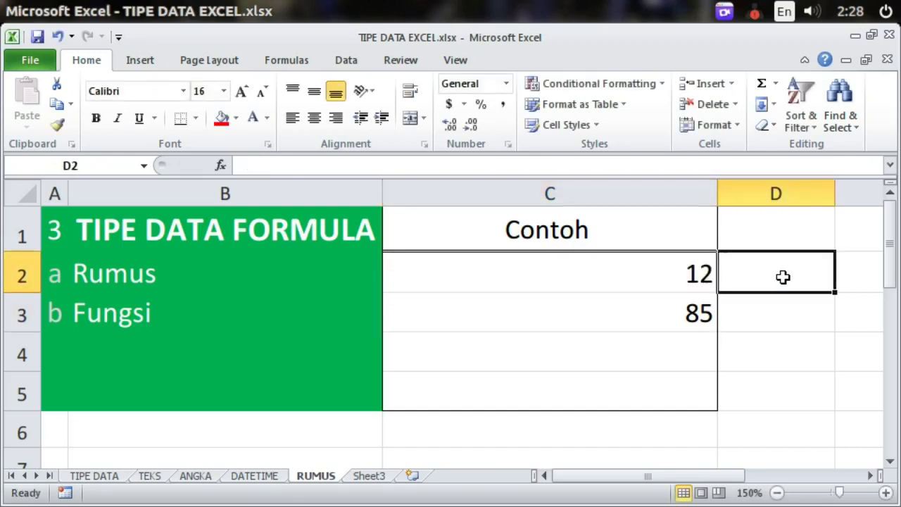
# Step: Enter =ISNUMBER(C2) in D2 of the RUMUS sheet, returning TRUE for the result 12
pyautogui.write('=ISNUM')
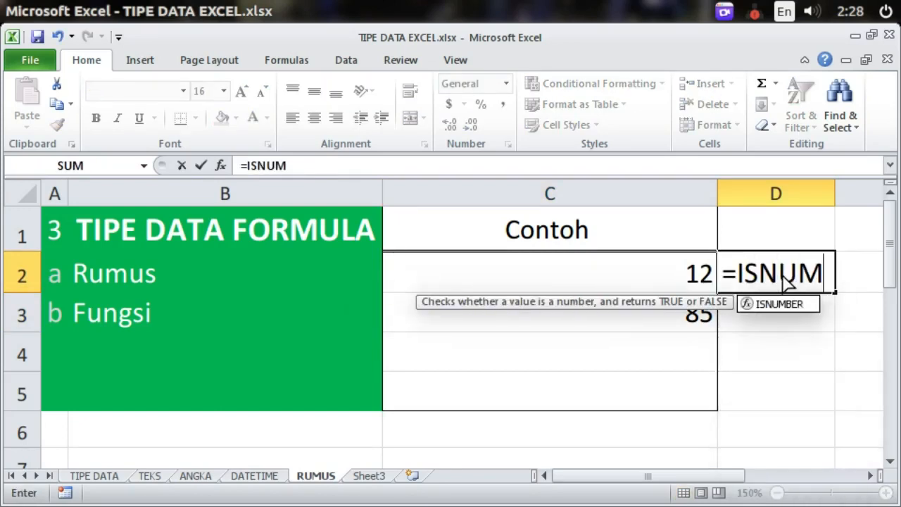
pyautogui.press('Tab')
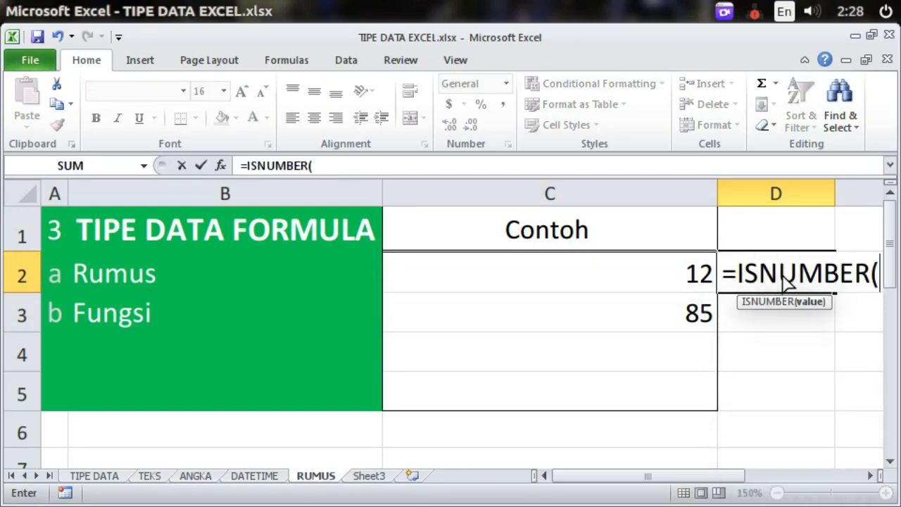
pyautogui.click(692, 273)
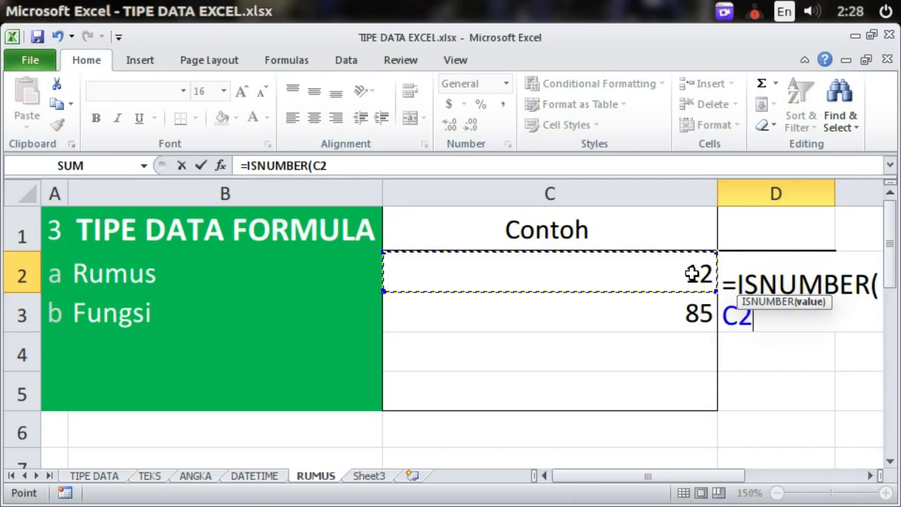
pyautogui.press('Return')
pyautogui.click(731, 274)
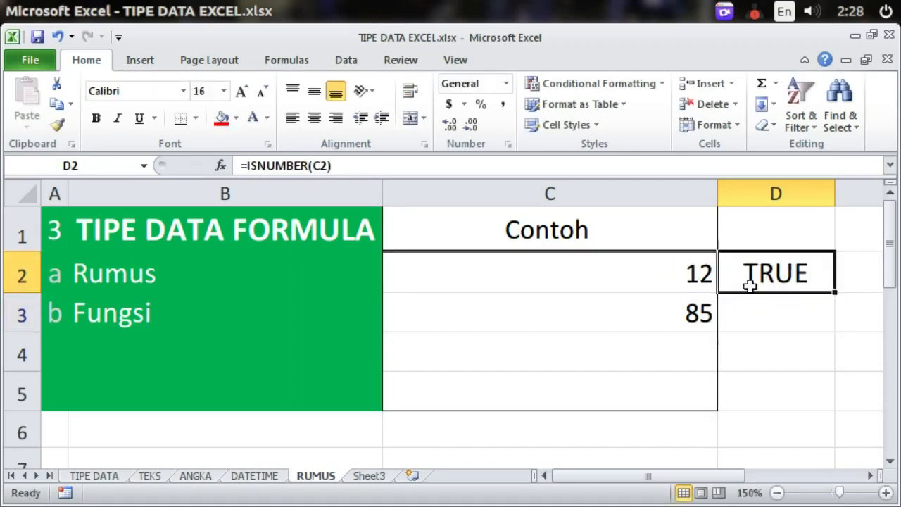
pyautogui.click(789, 317)
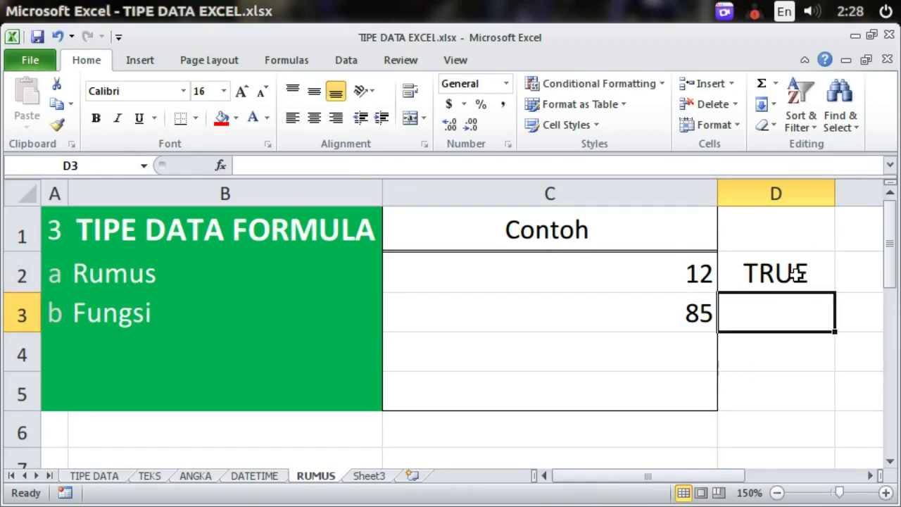